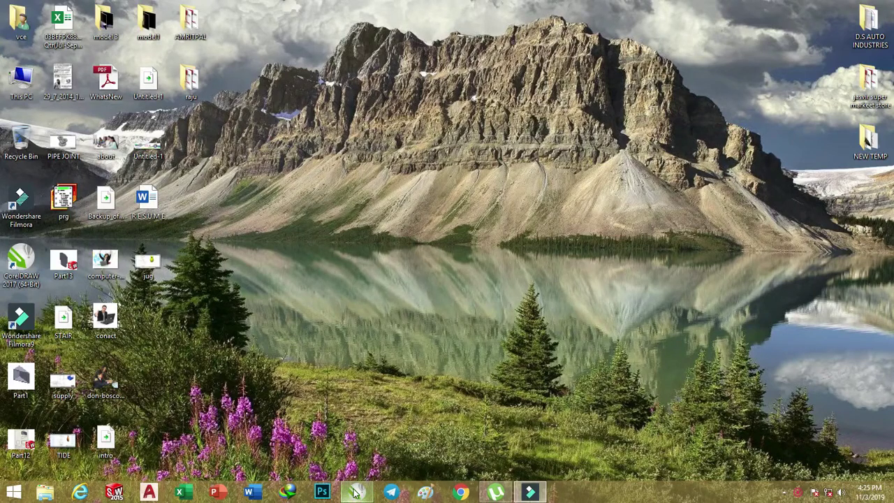
# Step: Launch CorelDRAW 2017 and create a new blank Letter-size document
pyautogui.click(357, 493)
pyautogui.click(9, 33)
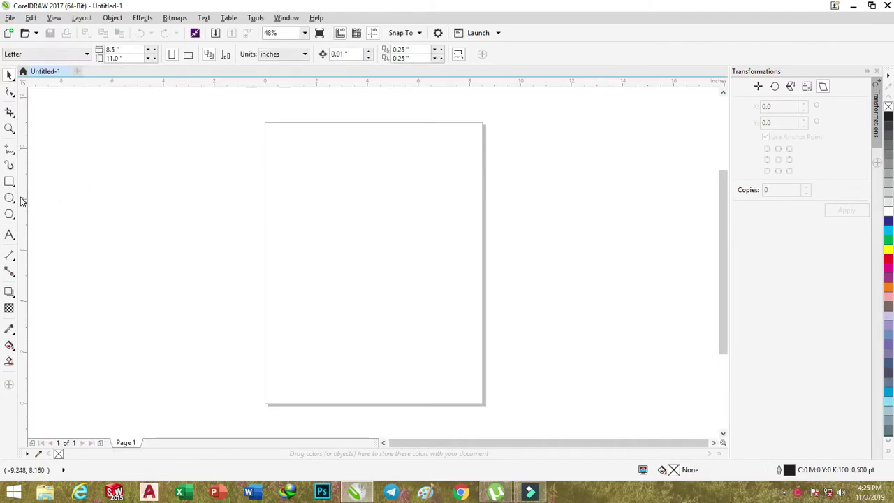
# Step: Draw a small circle near the page's top-left and convert it to a pie
pyautogui.click(10, 198)
pyautogui.moveTo(276, 137); pyautogui.dragTo(286, 154)
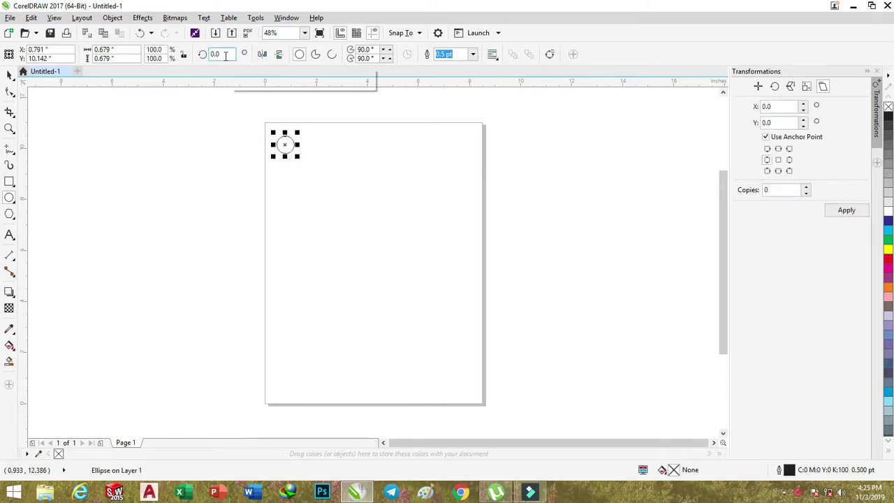
pyautogui.click(315, 55)
pyautogui.scroll(2, 313, 143)
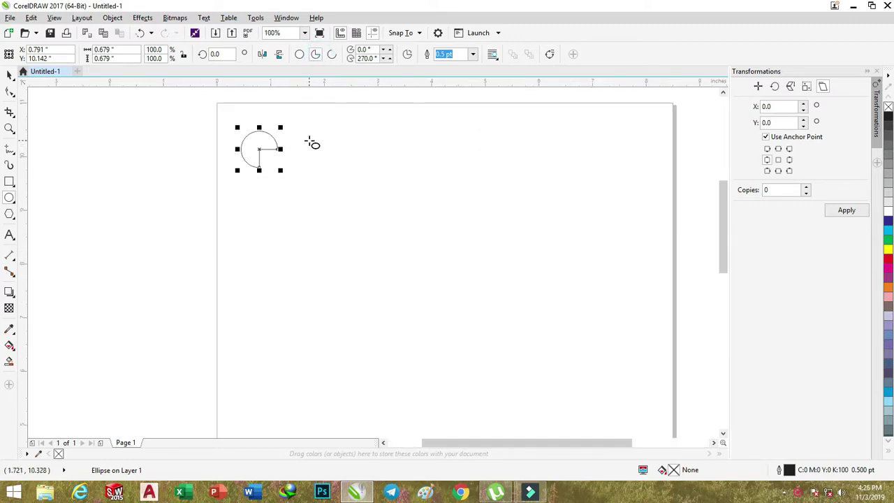
# Step: Set the pie's end angle to 180° and fill the half circle black
pyautogui.click(384, 60)
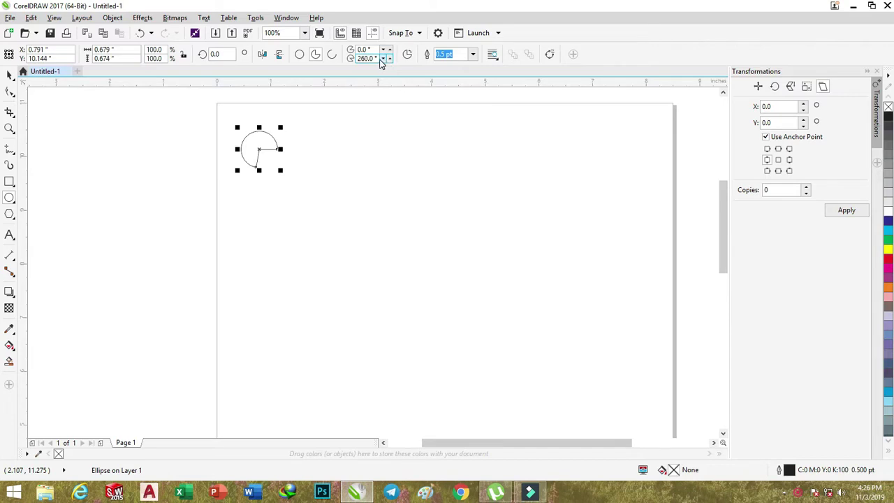
pyautogui.moveTo(382, 59); pyautogui.dragTo(357, 58)
pyautogui.write('180')
pyautogui.press('Return')
pyautogui.click(8, 76)
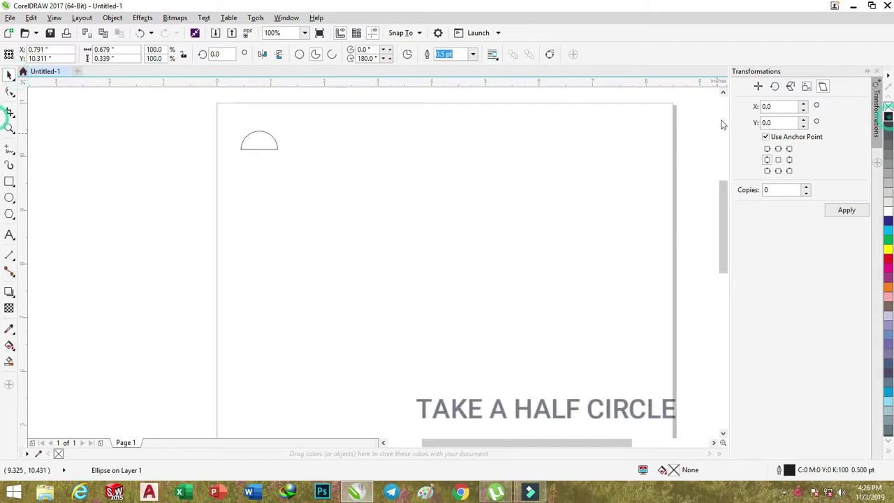
pyautogui.click(888, 116)
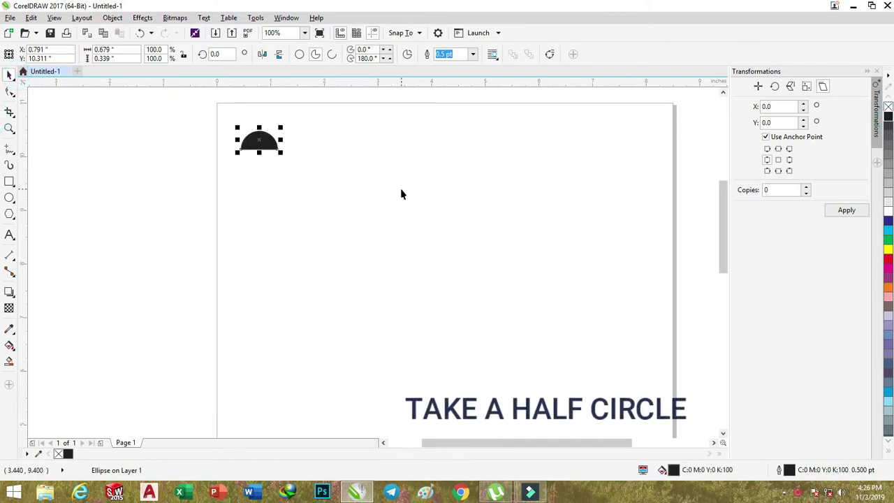
# Step: Duplicate the half circle and rotate the copy 180°
pyautogui.moveTo(281, 128); pyautogui.dragTo(313, 181)
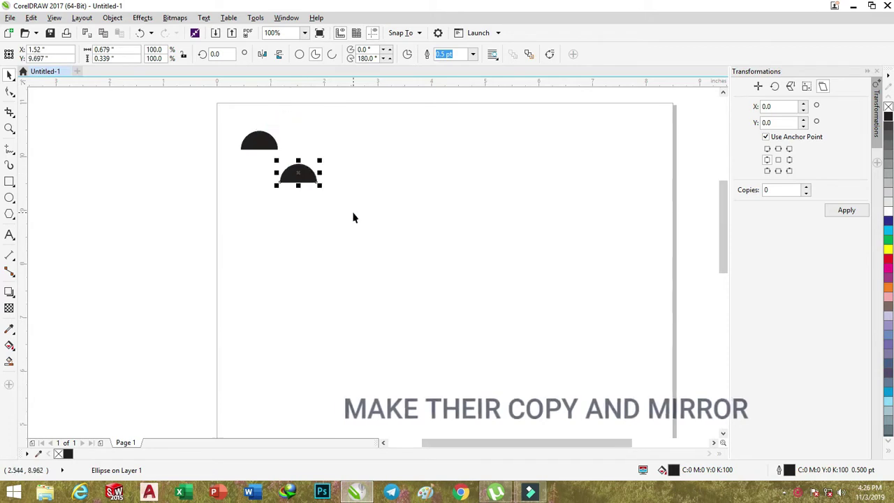
pyautogui.click(223, 55)
pyautogui.write('180')
pyautogui.press('Return')
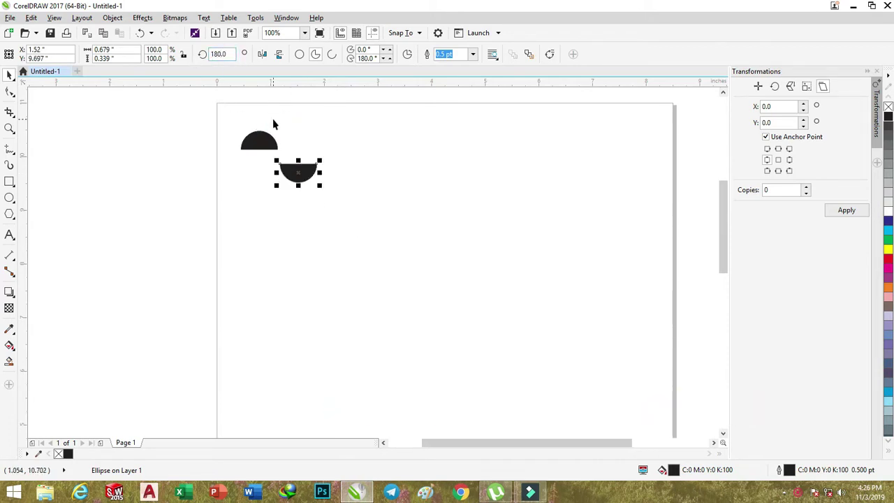
# Step: Fit the flipped copy against the original, select both, and move the pair toward the corner
pyautogui.scroll(2, 273, 124)
pyautogui.scroll(2, 273, 125)
pyautogui.moveTo(373, 311); pyautogui.dragTo(290, 259)
pyautogui.click(411, 276)
pyautogui.scroll(-1, 312, 252)
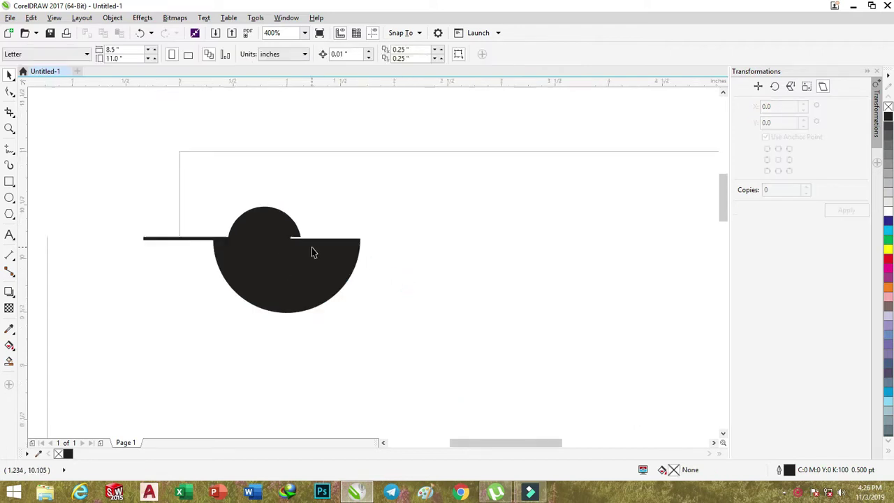
pyautogui.scroll(-2, 312, 253)
pyautogui.scroll(1, 429, 276)
pyautogui.moveTo(116, 170); pyautogui.dragTo(253, 301)
pyautogui.moveTo(173, 218); pyautogui.dragTo(162, 200)
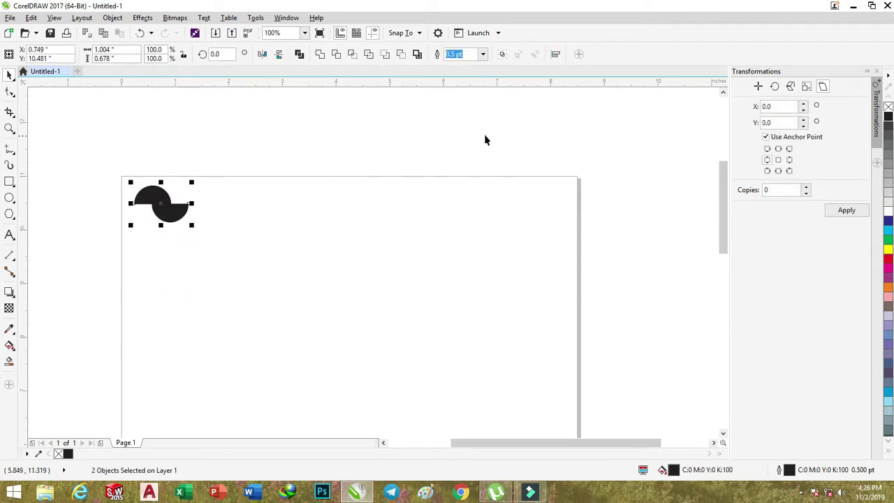
# Step: Set the Transformations Position anchor to middle-right with 1 copy, undoing the trial copies
pyautogui.click(771, 123)
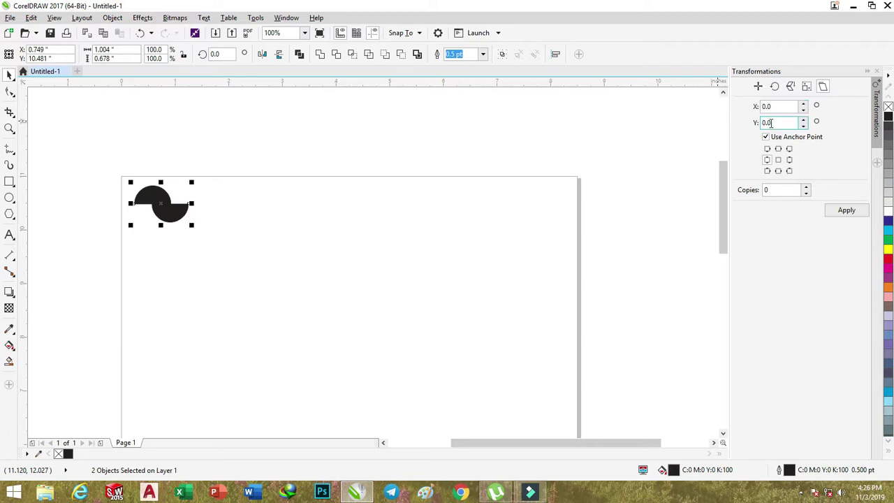
pyautogui.click(789, 159)
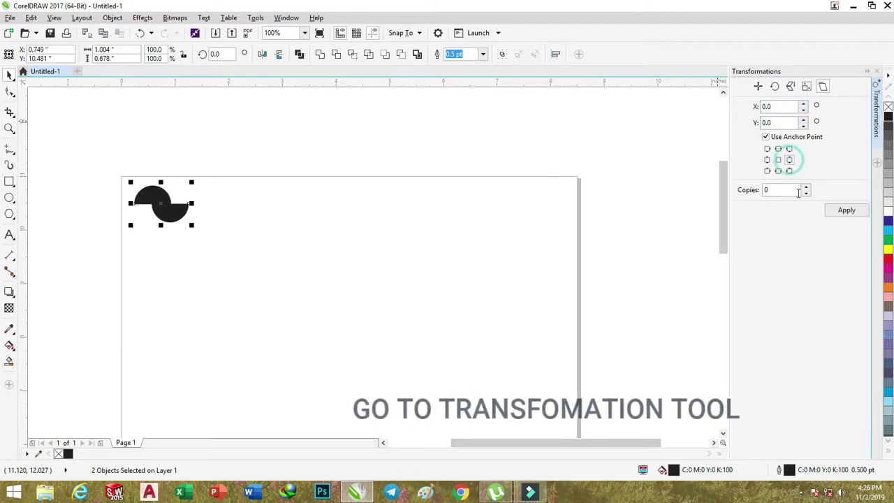
pyautogui.click(806, 187)
pyautogui.click(842, 211)
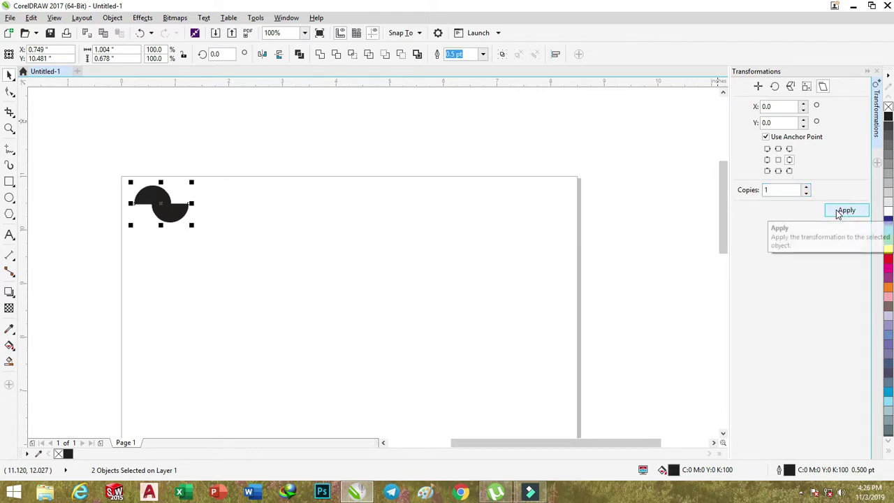
pyautogui.click(790, 160)
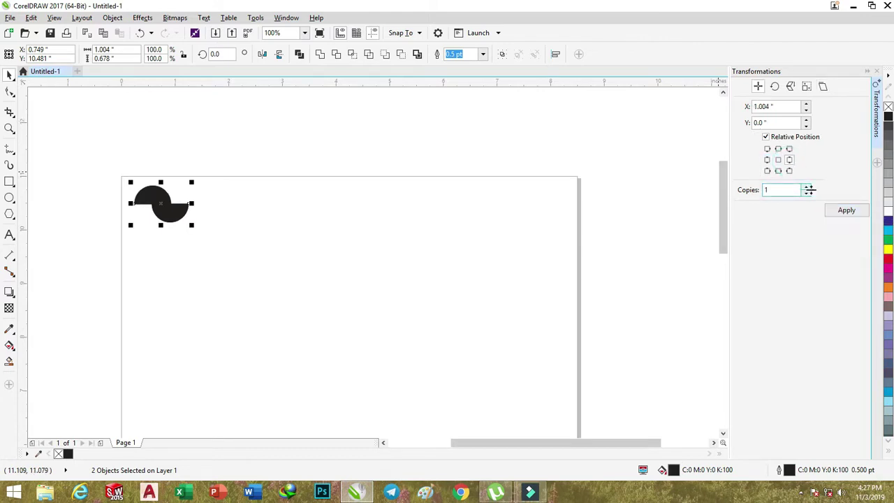
pyautogui.click(834, 210)
pyautogui.click(836, 211)
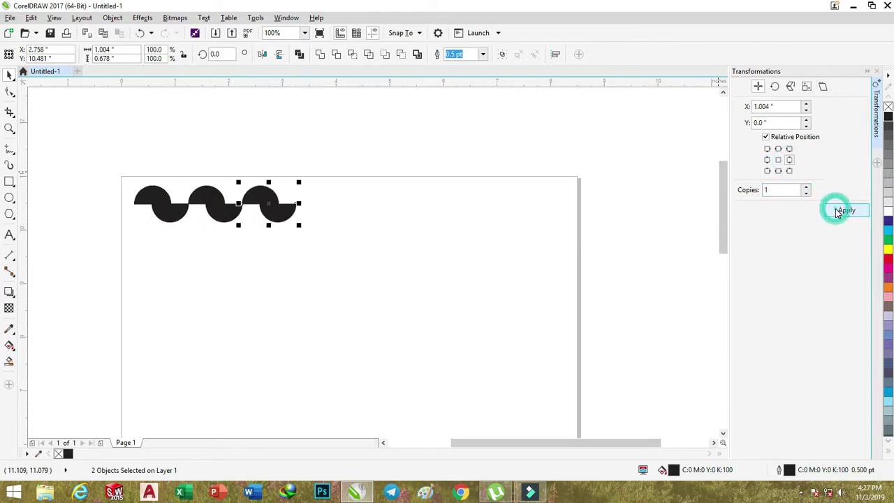
pyautogui.hotkey('ctrl', 'z')
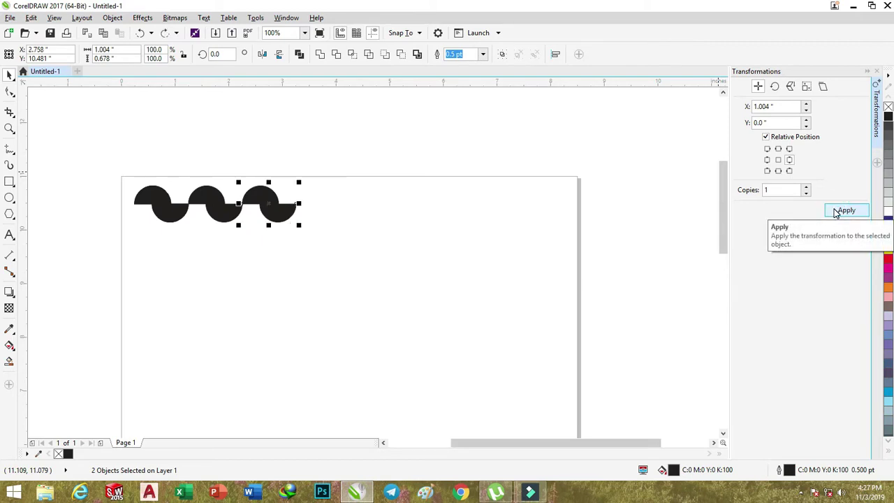
pyautogui.hotkey('ctrl', 'z')
# Step: Test smaller horizontal offsets up to 0.604 inch, undoing each trial copy
pyautogui.hotkey('ctrl', 'z')
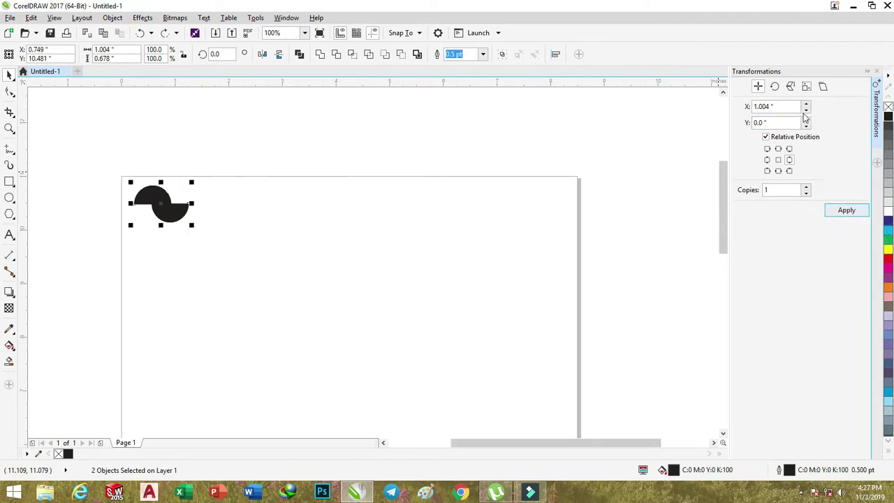
pyautogui.click(805, 110)
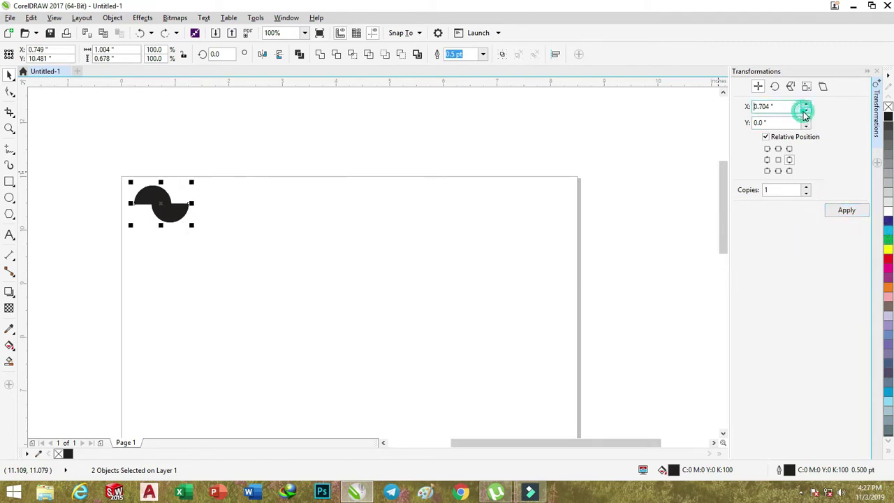
pyautogui.click(846, 211)
pyautogui.hotkey('ctrl', 'z')
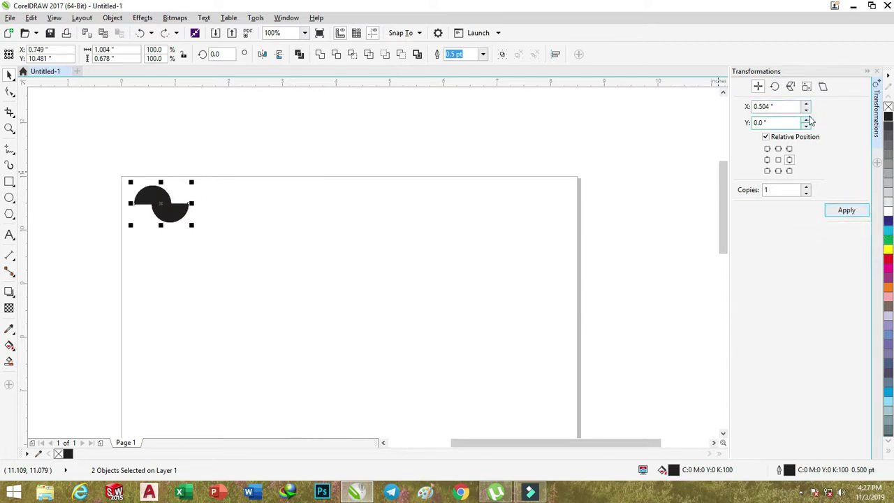
pyautogui.click(805, 102)
pyautogui.click(841, 210)
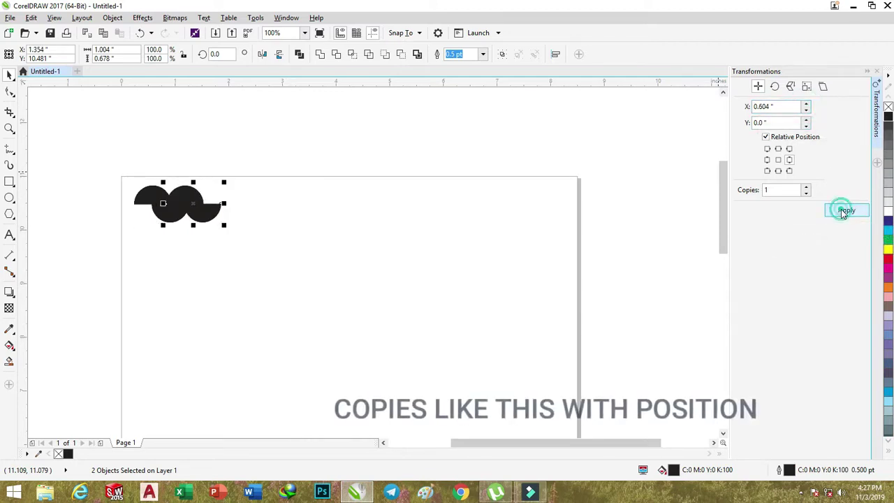
pyautogui.hotkey('ctrl', 'z')
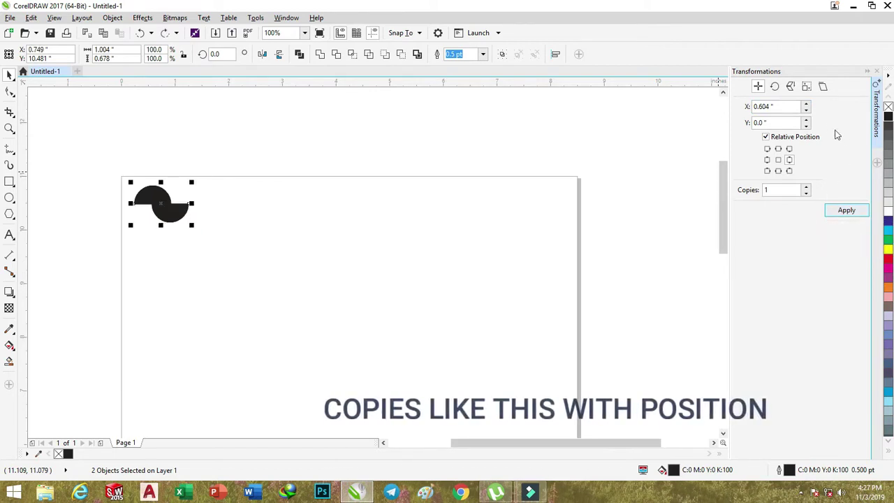
# Step: Repeat the wave pair every 0.704 inch across the page's top edge
pyautogui.click(806, 103)
pyautogui.click(840, 212)
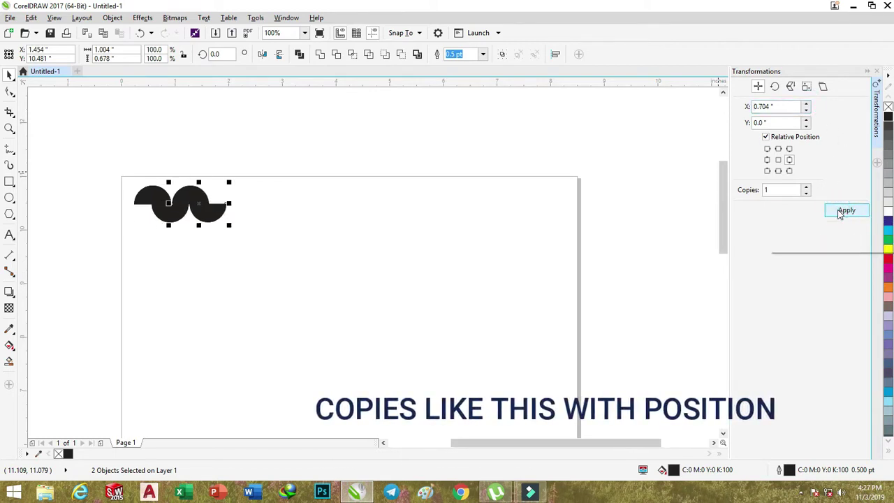
pyautogui.click(840, 212)
pyautogui.click(841, 212)
pyautogui.click(840, 211)
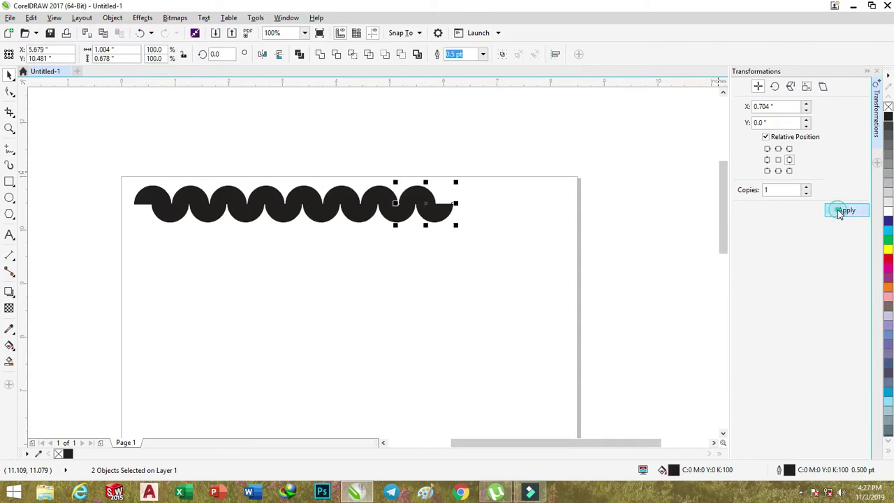
pyautogui.click(841, 212)
pyautogui.click(841, 212)
pyautogui.click(840, 212)
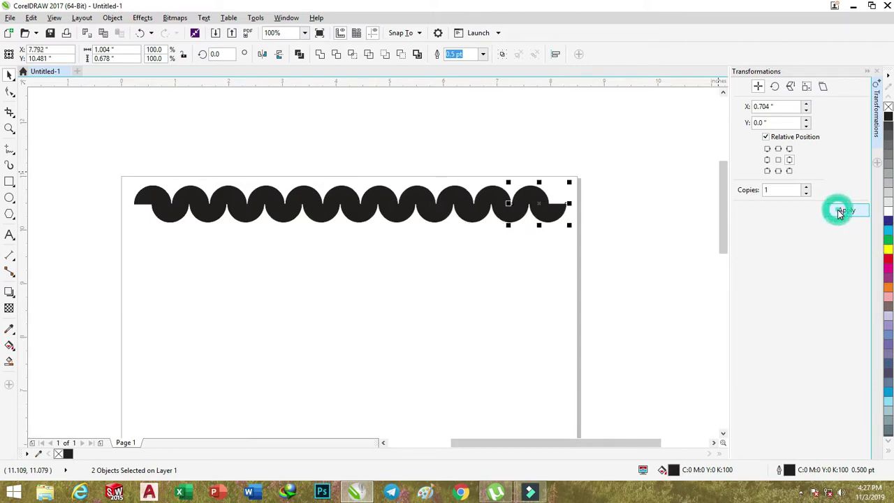
pyautogui.click(840, 211)
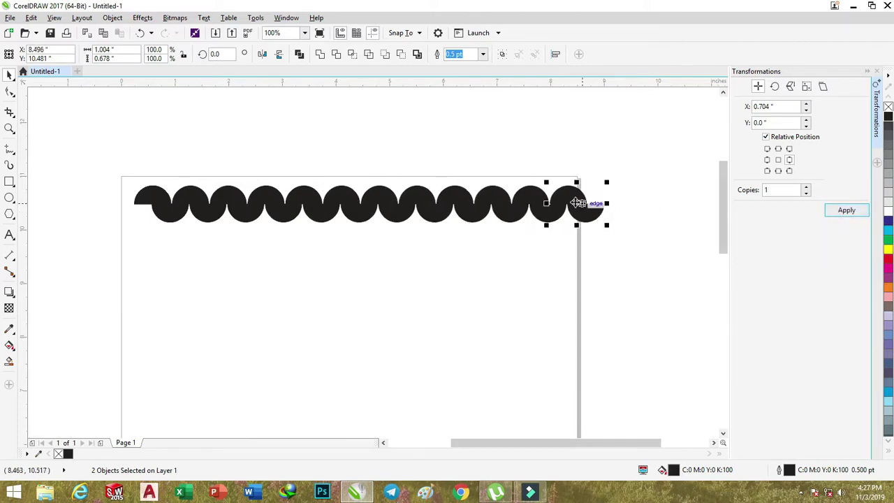
# Step: Rotate the rightmost wave piece 90° and position it at the top-right corner
pyautogui.moveTo(576, 203); pyautogui.dragTo(559, 266)
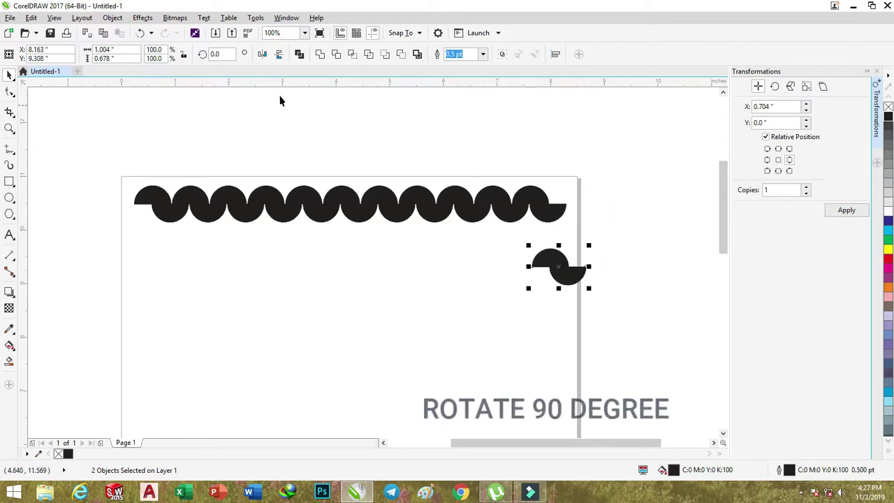
pyautogui.click(221, 55)
pyautogui.write('90')
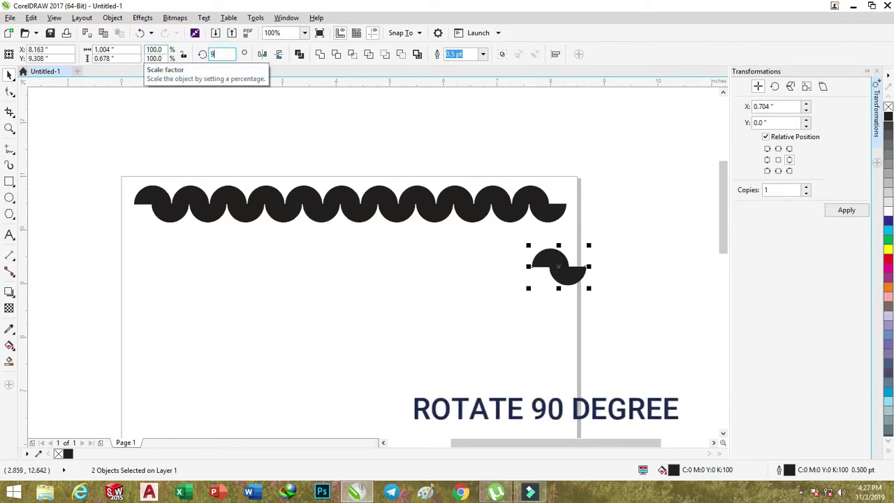
pyautogui.press('Return')
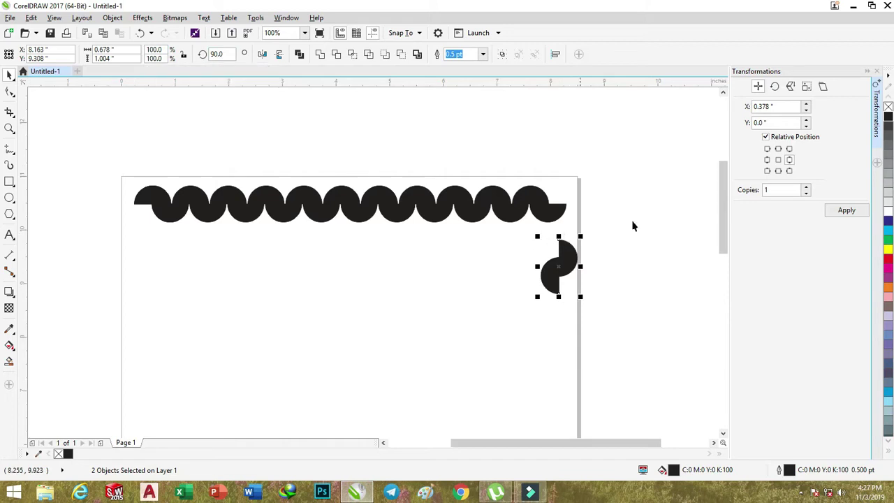
pyautogui.moveTo(567, 260); pyautogui.dragTo(557, 210)
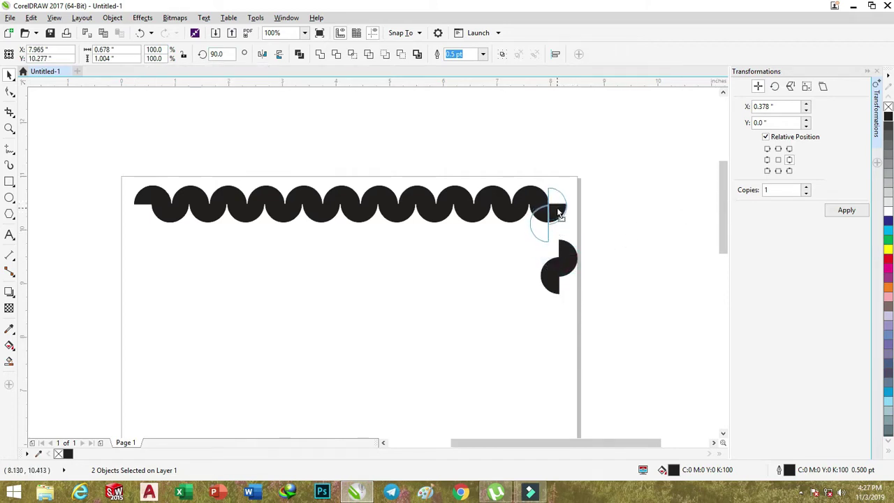
pyautogui.moveTo(556, 207); pyautogui.dragTo(557, 212)
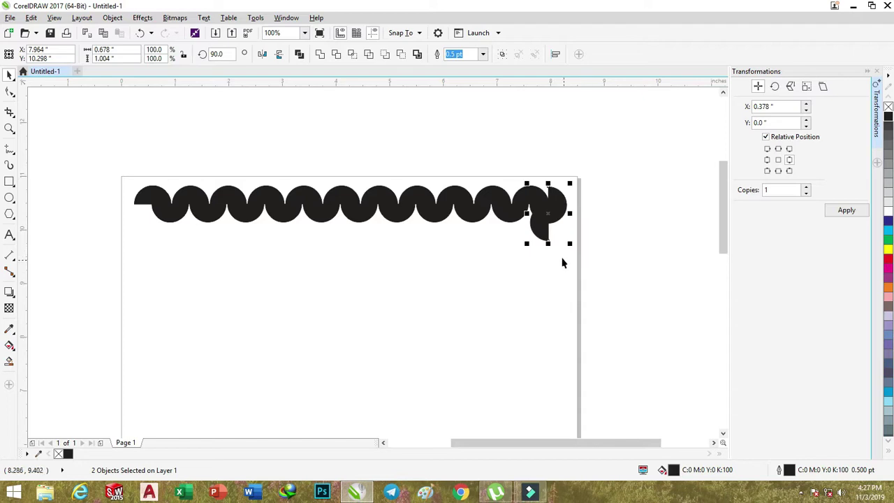
# Step: Set a lower-centre anchor and -0.704 inch vertical offset, adding the first copies down the right edge
pyautogui.click(780, 171)
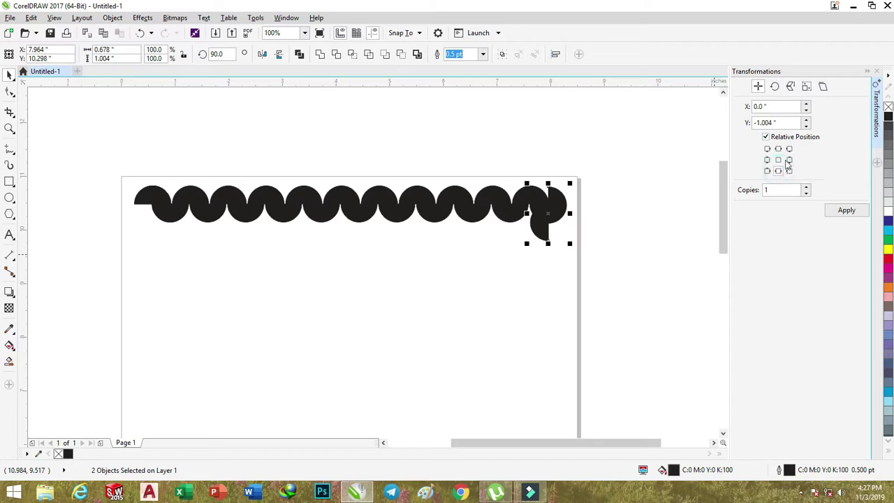
pyautogui.click(806, 126)
pyautogui.click(808, 122)
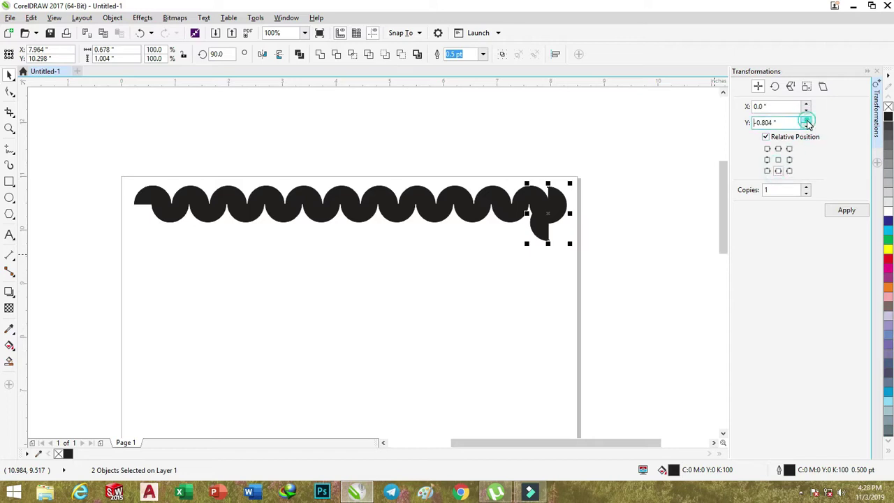
pyautogui.click(843, 213)
pyautogui.click(844, 211)
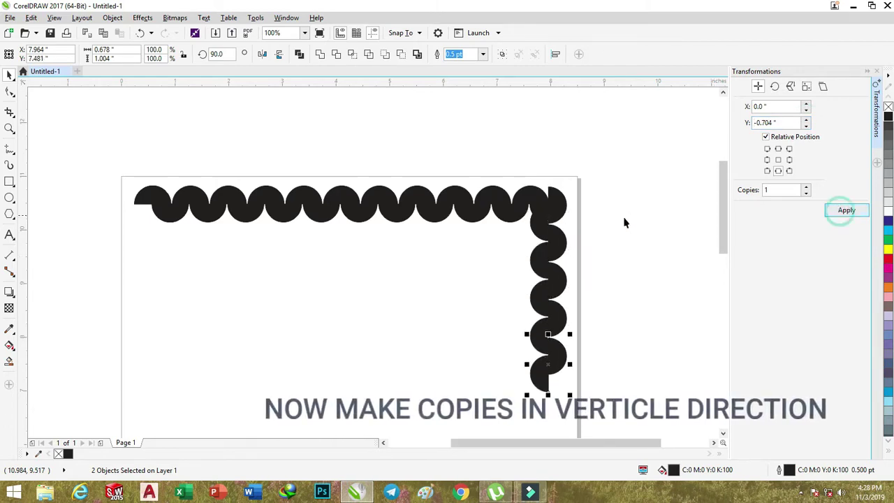
# Step: Add more wave copies until the right column reaches the page's bottom
pyautogui.scroll(-1, 589, 220)
pyautogui.moveTo(720, 260); pyautogui.dragTo(738, 303)
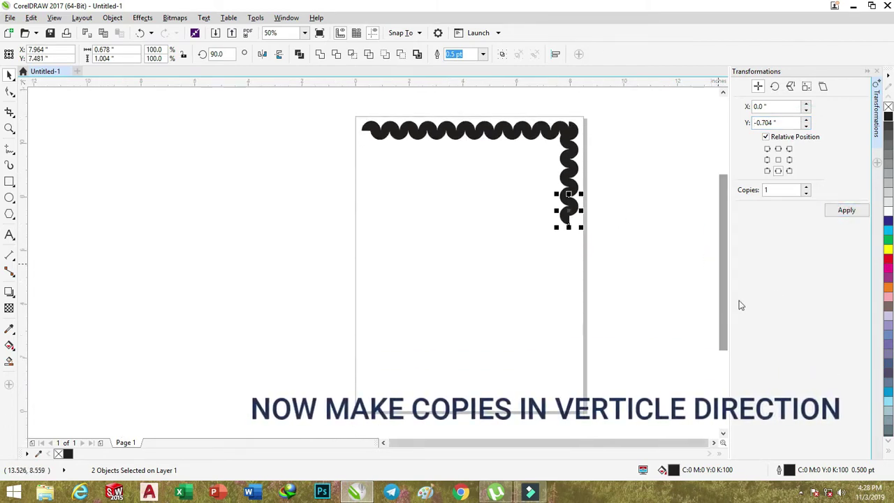
pyautogui.click(840, 213)
pyautogui.click(840, 213)
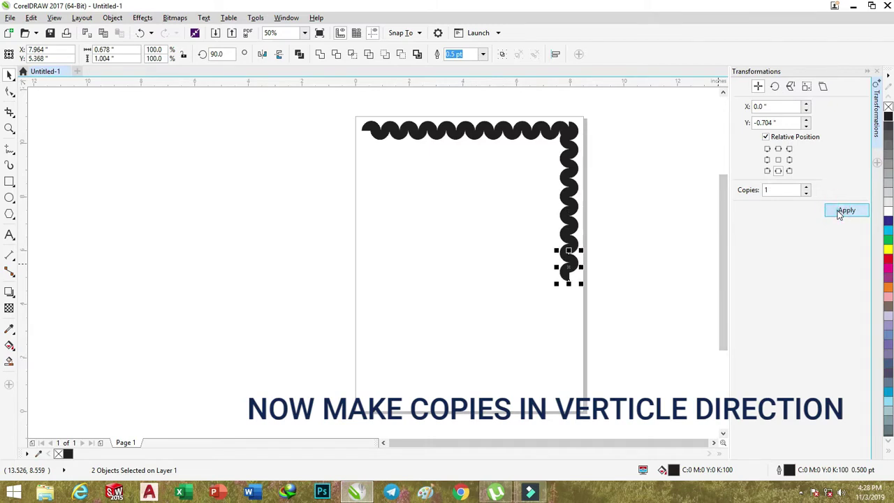
pyautogui.click(840, 212)
pyautogui.click(841, 212)
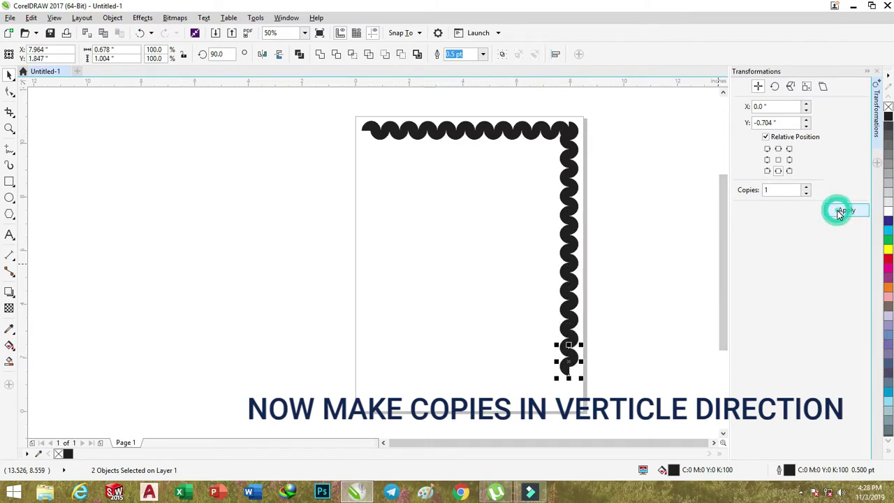
pyautogui.click(840, 213)
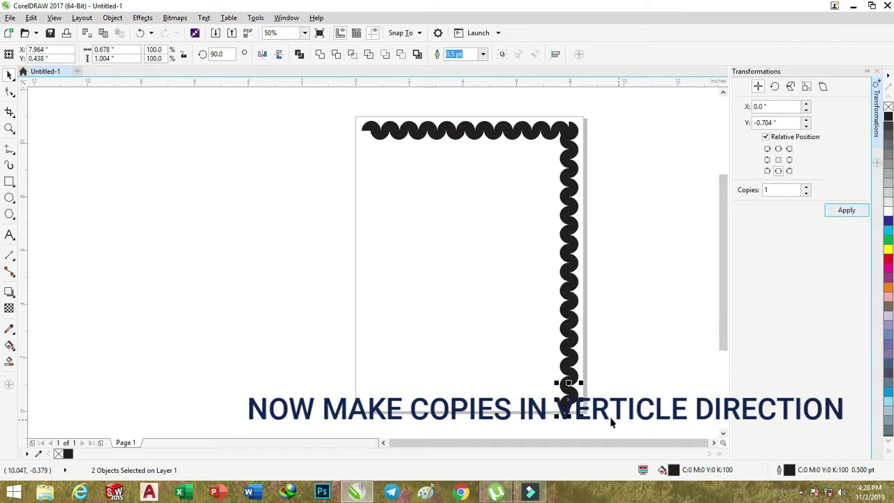
pyautogui.scroll(2, 569, 405)
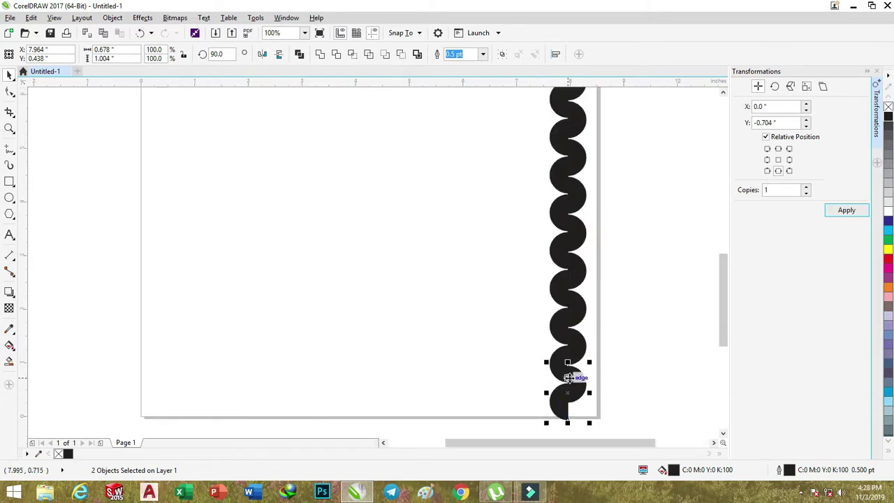
# Step: Convert the bottom and top-right corner half-circles into full circles
pyautogui.click(512, 403)
pyautogui.click(554, 407)
pyautogui.press('Escape')
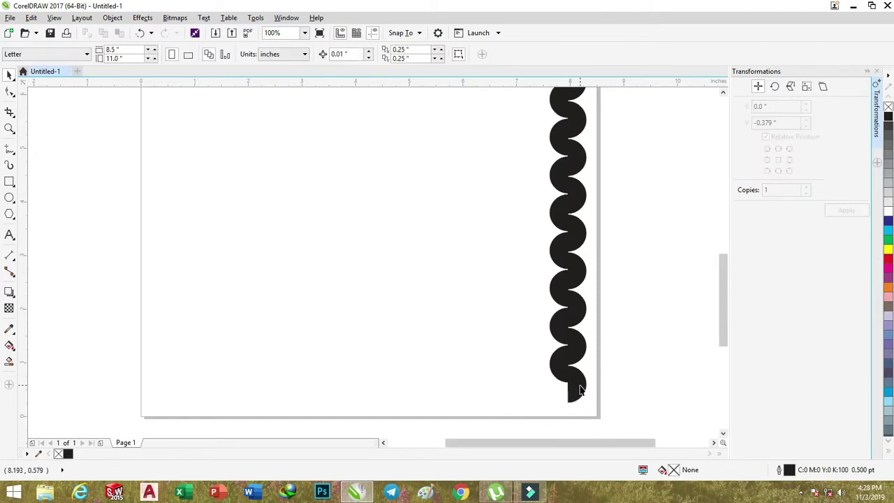
pyautogui.click(580, 389)
pyautogui.click(299, 55)
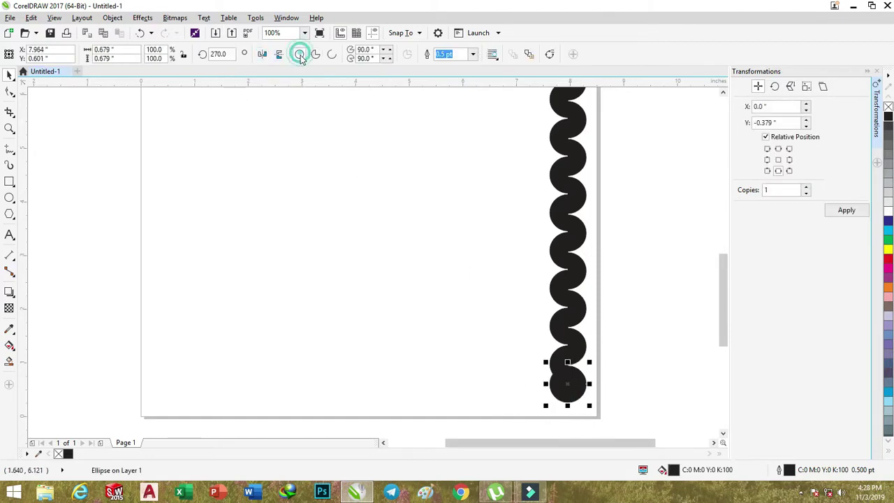
pyautogui.moveTo(724, 265); pyautogui.dragTo(723, 172)
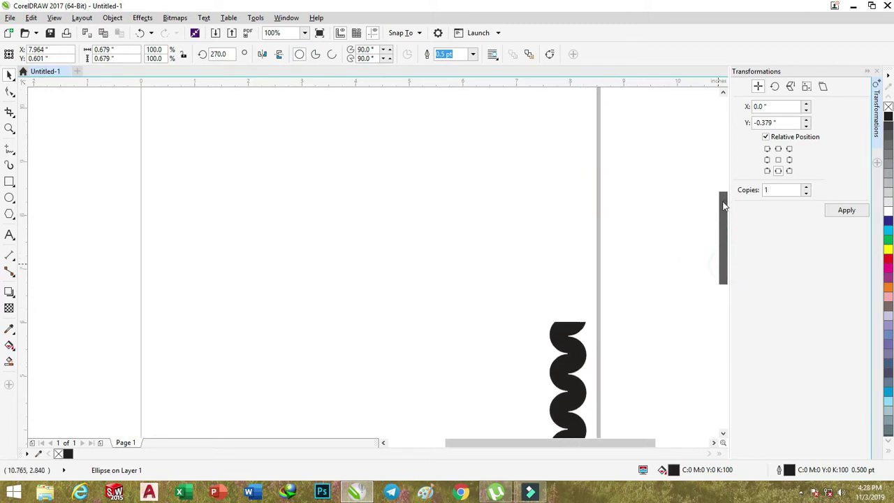
pyautogui.click(593, 205)
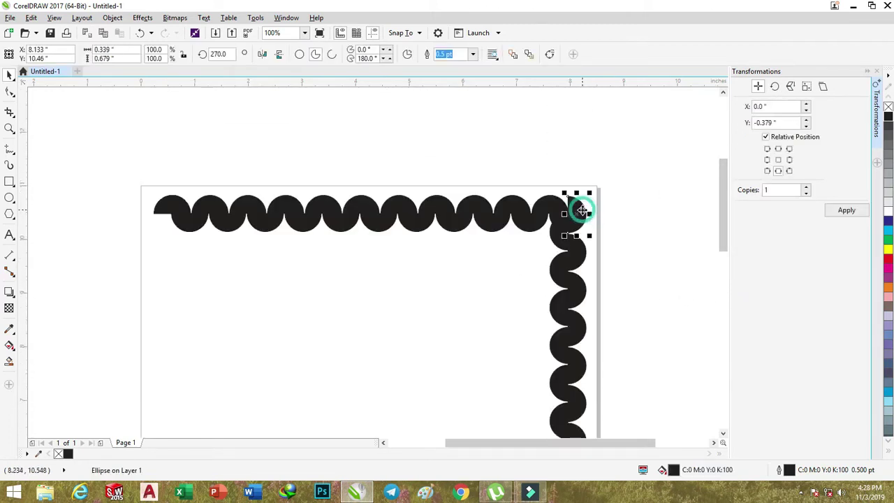
pyautogui.click(299, 55)
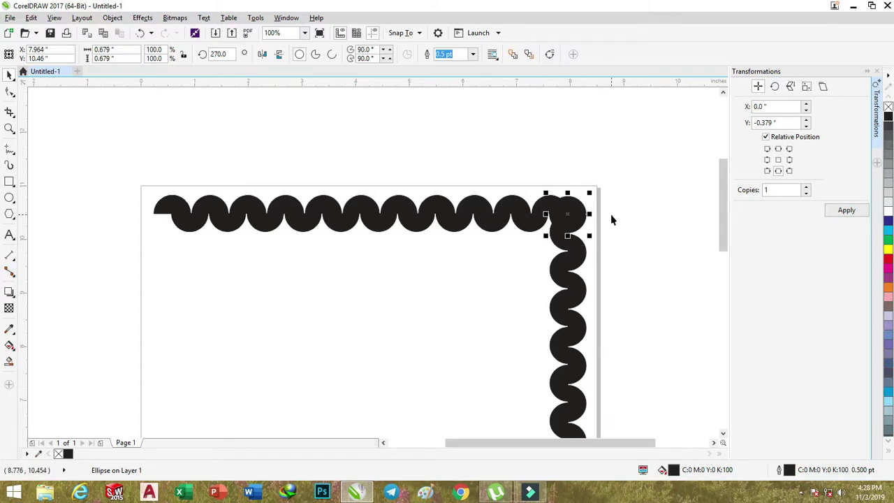
# Step: Marquee-select the entire right-edge wave column
pyautogui.scroll(-2, 611, 213)
pyautogui.moveTo(724, 253); pyautogui.dragTo(724, 273)
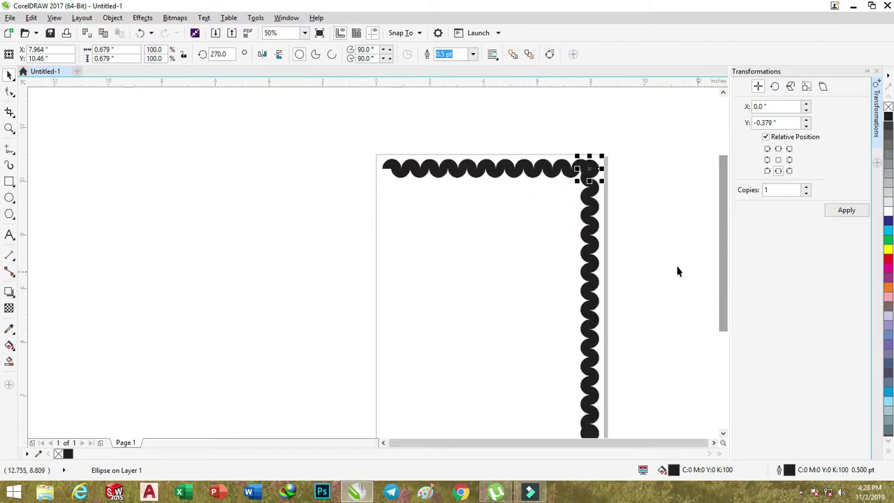
pyautogui.moveTo(722, 201); pyautogui.dragTo(724, 211)
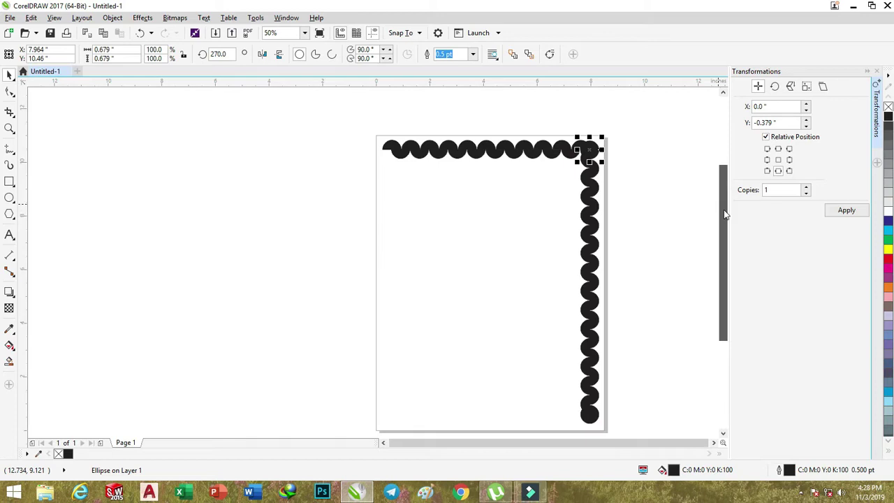
pyautogui.moveTo(580, 127)
pyautogui.mouseDown()
pyautogui.moveTo(623, 285)
pyautogui.moveTo(636, 400)
pyautogui.mouseUp()
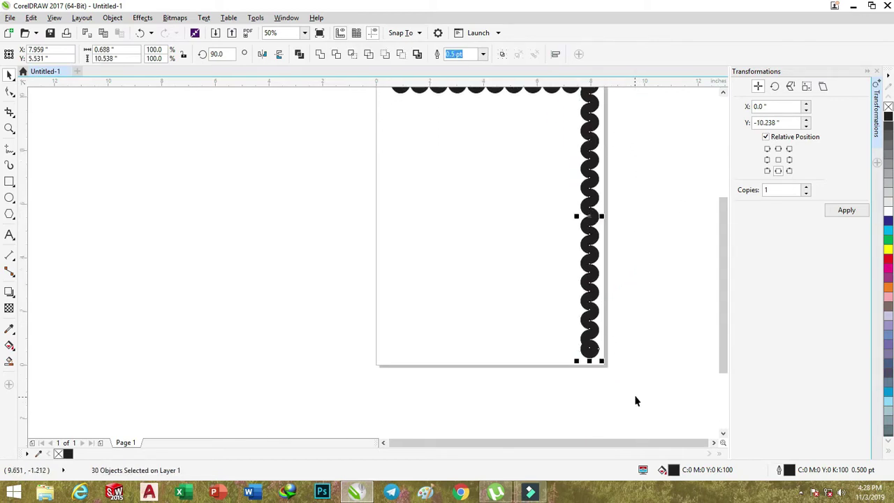
pyautogui.click(723, 91)
# Step: Nudge the column with arrow keys until it lines up under the top row's corner
pyautogui.press('Right')
pyautogui.press('Right')
pyautogui.press('Right')
pyautogui.press('Right')
pyautogui.press('Right')
pyautogui.press('Right')
pyautogui.press('Right')
pyautogui.press('Right')
pyautogui.press('Right')
pyautogui.press('Right')
pyautogui.press('Right')
pyautogui.press('Right')
pyautogui.press('Right')
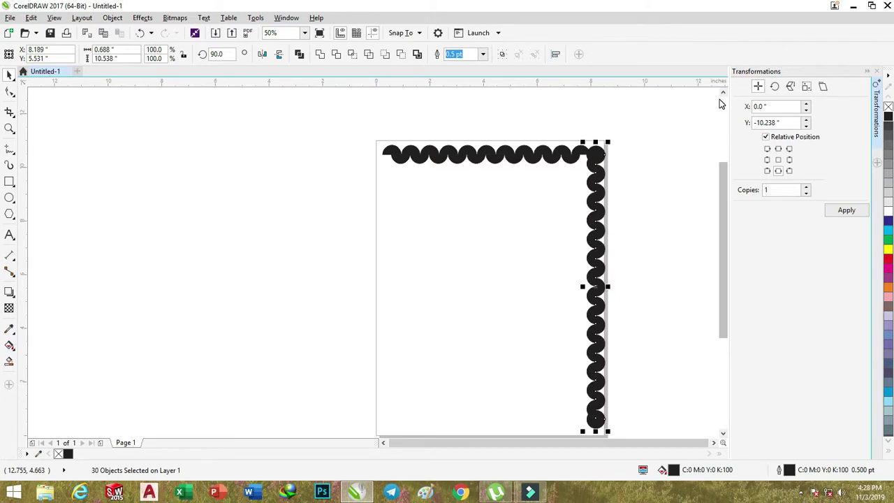
pyautogui.press('Left')
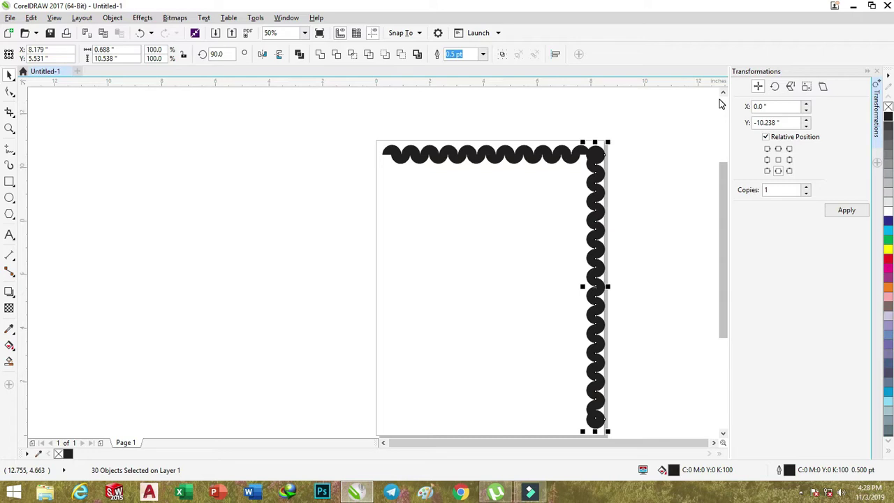
pyautogui.press('Right')
pyautogui.press('Right')
pyautogui.press('Right')
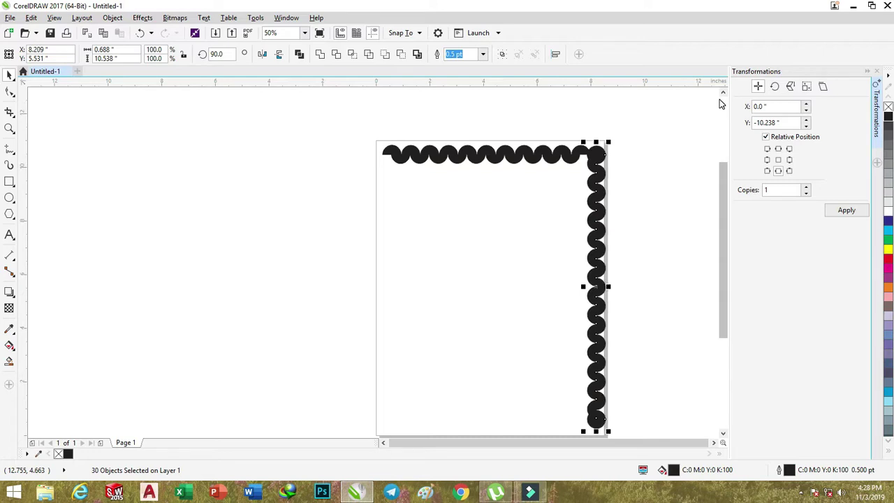
pyautogui.press('Left')
pyautogui.press('Left')
pyautogui.press('Left')
pyautogui.press('Left')
pyautogui.press('Left')
pyautogui.press('Left')
pyautogui.press('Left')
pyautogui.press('Left')
pyautogui.press('Left')
pyautogui.press('Left')
pyautogui.press('Left')
pyautogui.press('Left')
pyautogui.press('Left')
pyautogui.press('Left')
pyautogui.press('Left')
pyautogui.press('Left')
pyautogui.press('Left')
pyautogui.press('Left')
pyautogui.press('Left')
pyautogui.press('Left')
pyautogui.press('Left')
pyautogui.press('Left')
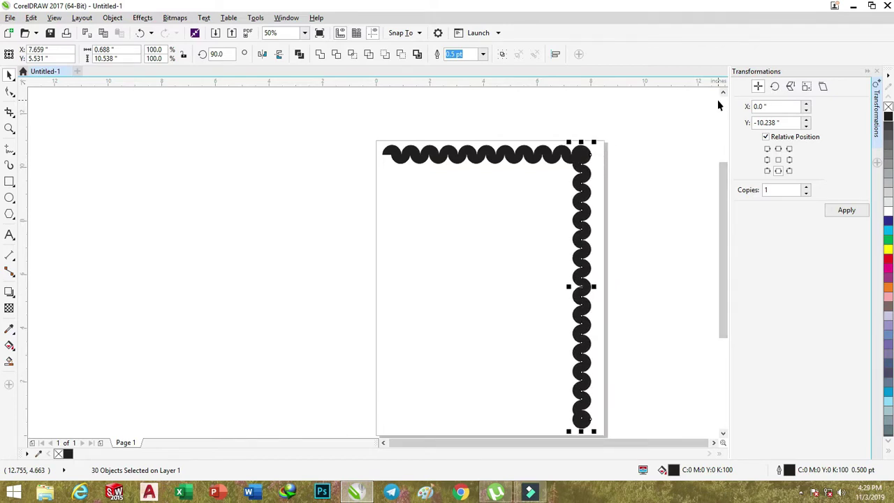
pyautogui.press('Left')
pyautogui.press('Left')
pyautogui.press('Up')
pyautogui.scroll(1, 605, 150)
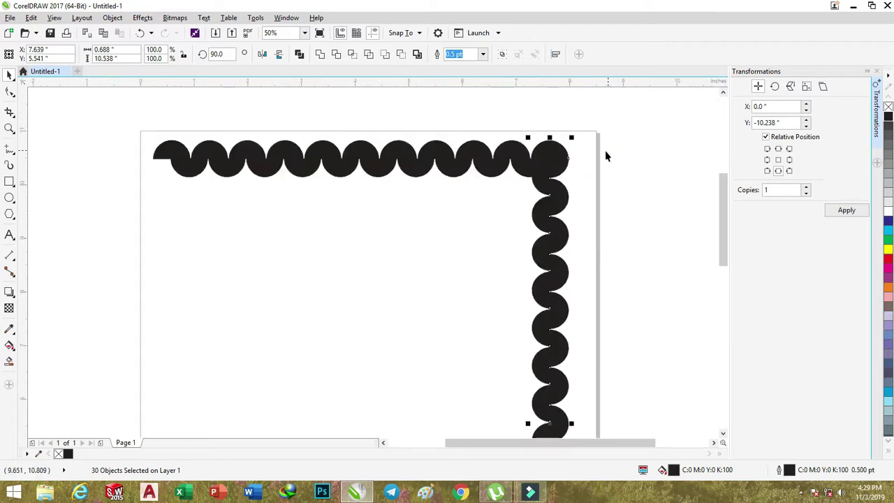
pyautogui.scroll(1, 513, 154)
pyautogui.press('Left')
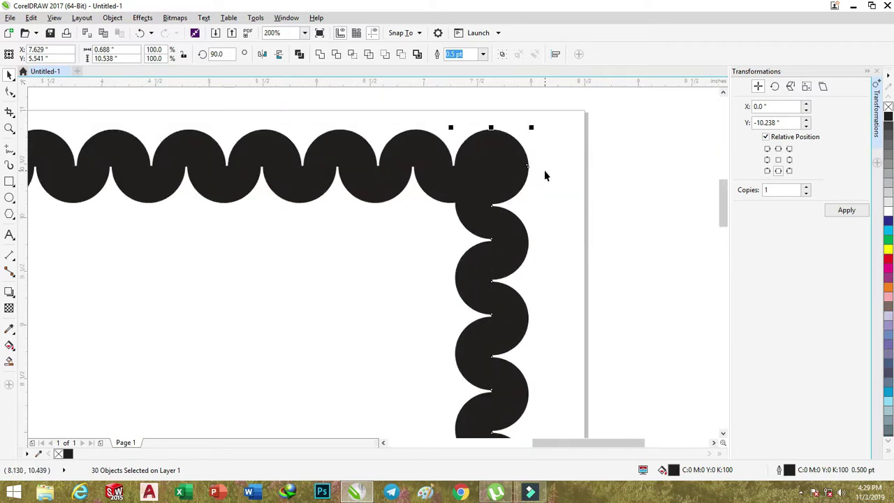
pyautogui.scroll(-1, 546, 175)
pyautogui.scroll(-1, 545, 175)
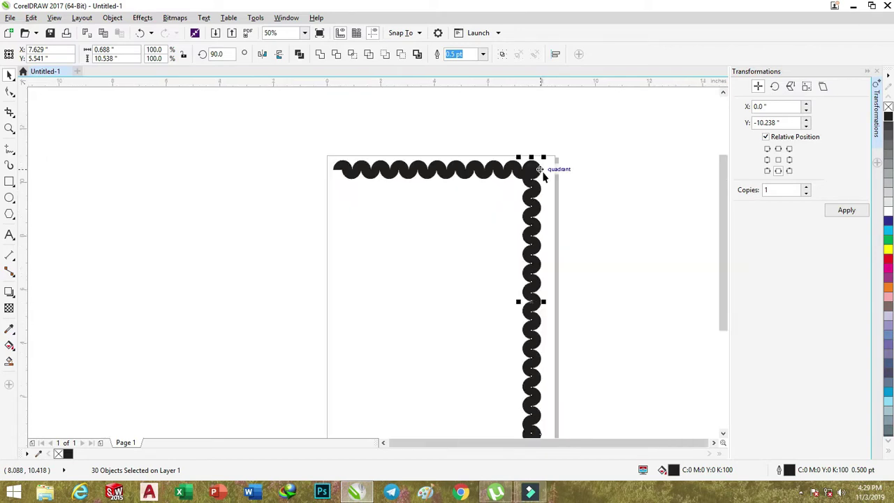
pyautogui.scroll(-1, 543, 175)
pyautogui.click(589, 265)
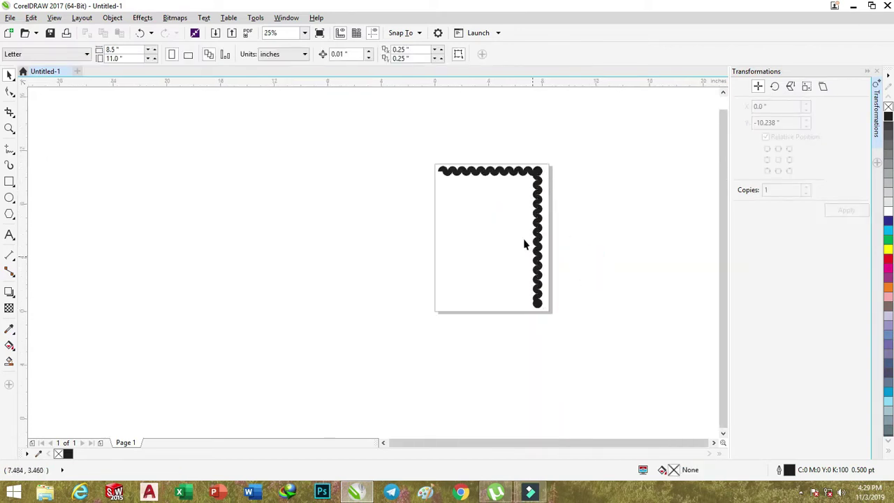
# Step: Mirror one copy of all wave pieces horizontally and vertically to add the left and bottom sides
pyautogui.moveTo(422, 139); pyautogui.dragTo(583, 360)
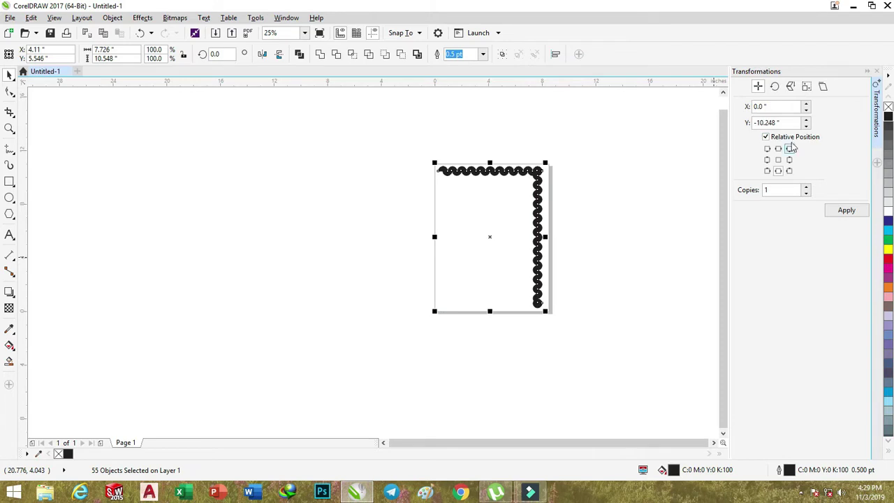
pyautogui.click(790, 86)
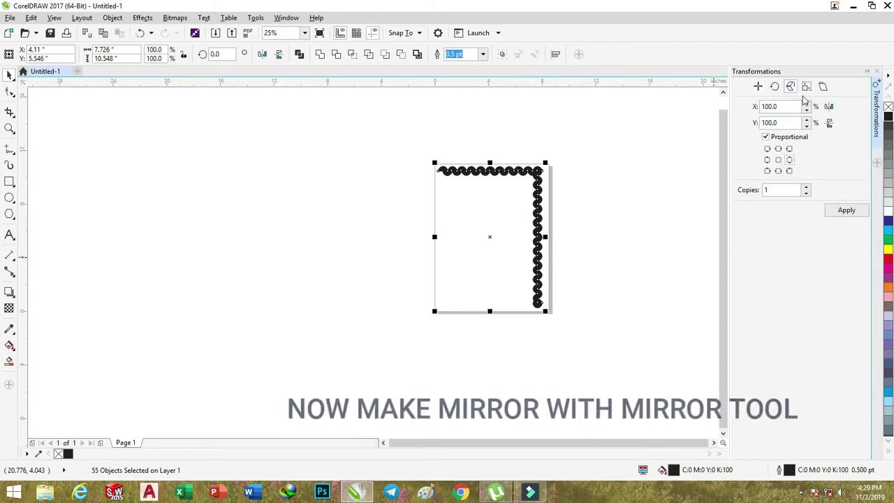
pyautogui.click(830, 123)
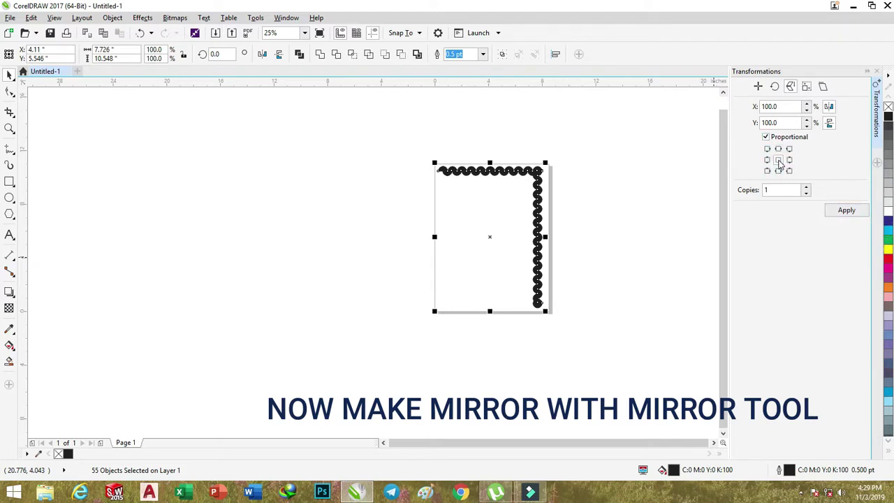
pyautogui.click(853, 213)
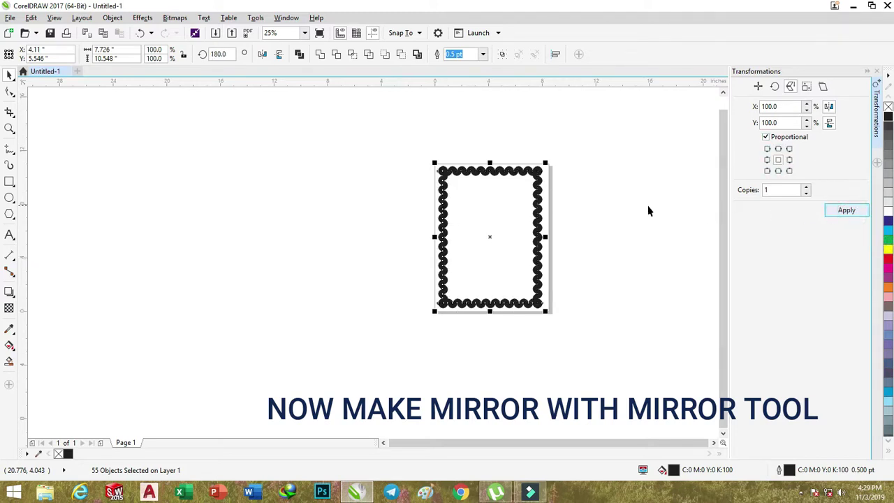
pyautogui.click(611, 239)
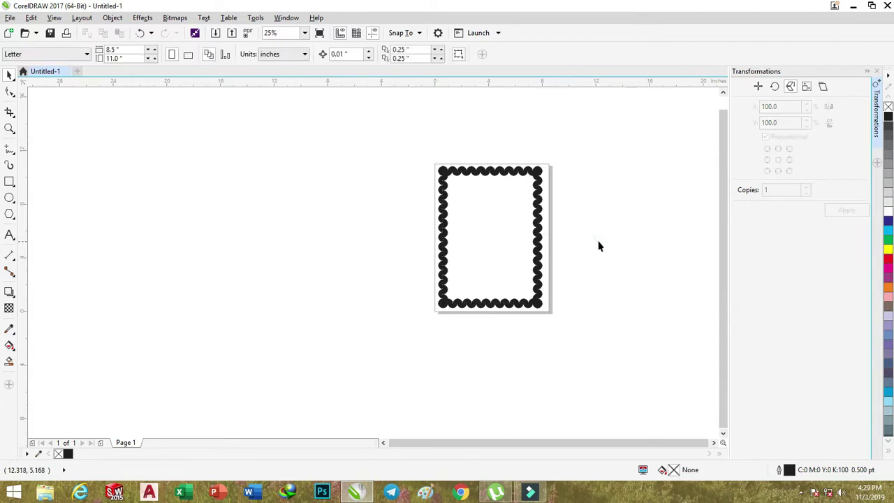
pyautogui.scroll(2, 479, 181)
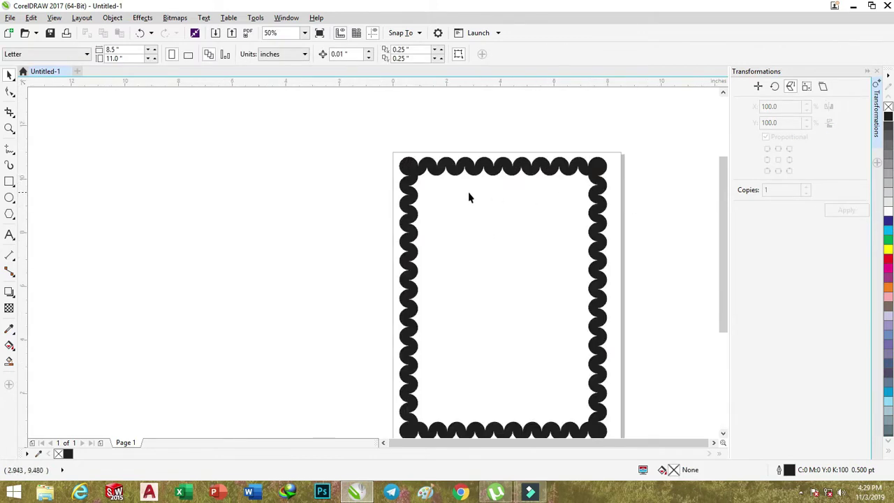
# Step: Select the whole border and enlarge it slightly to fill the page
pyautogui.moveTo(724, 188); pyautogui.dragTo(725, 208)
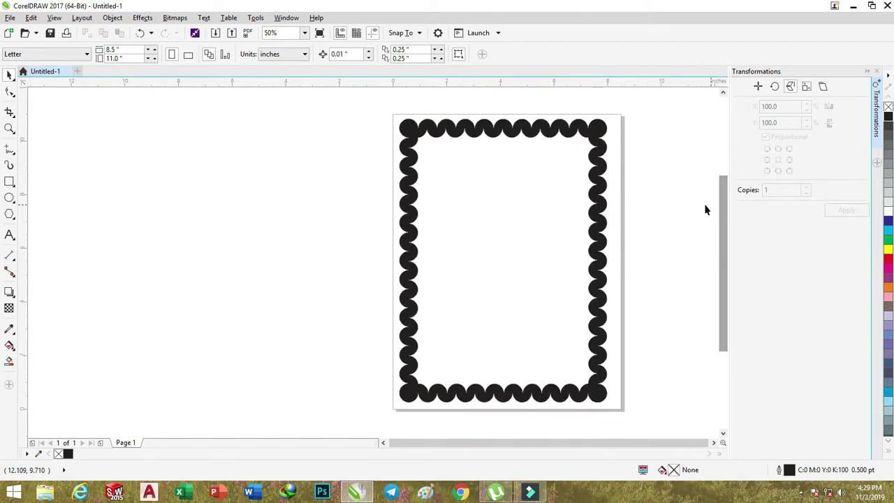
pyautogui.moveTo(375, 110)
pyautogui.mouseDown()
pyautogui.moveTo(577, 303)
pyautogui.moveTo(664, 412)
pyautogui.mouseUp()
pyautogui.moveTo(610, 405); pyautogui.dragTo(615, 408)
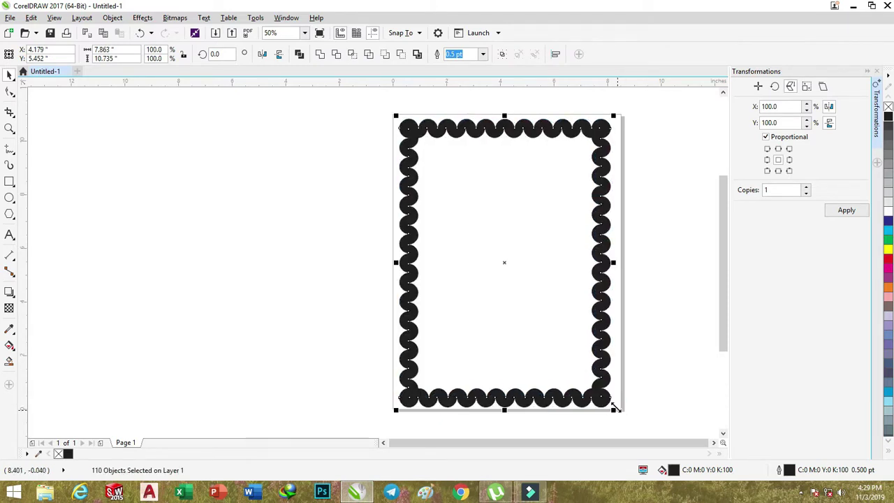
pyautogui.click(113, 19)
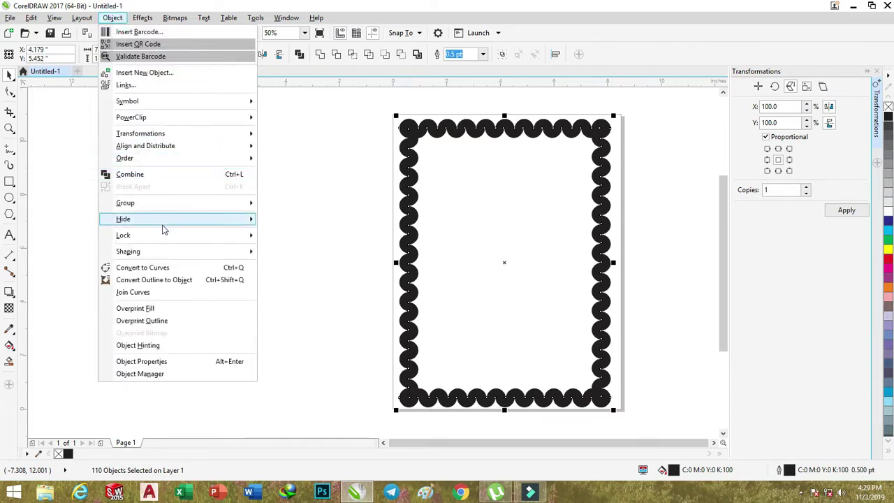
pyautogui.moveTo(128, 252)
pyautogui.click(276, 254)
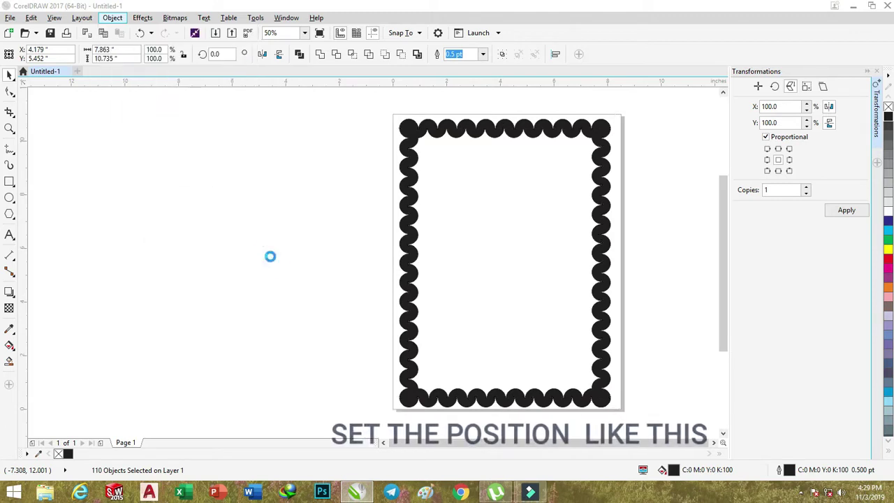
pyautogui.click(282, 226)
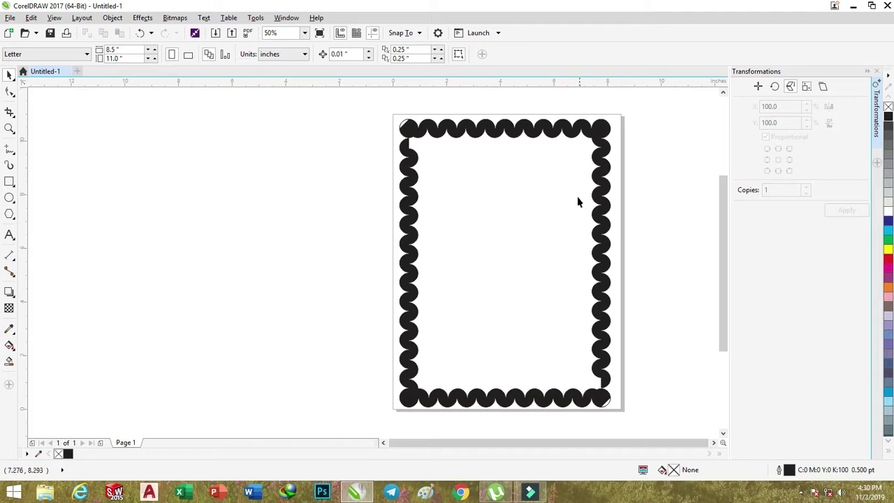
# Step: Group all 110 scallop pieces and select the resulting group
pyautogui.hotkey('ctrl', 'a')
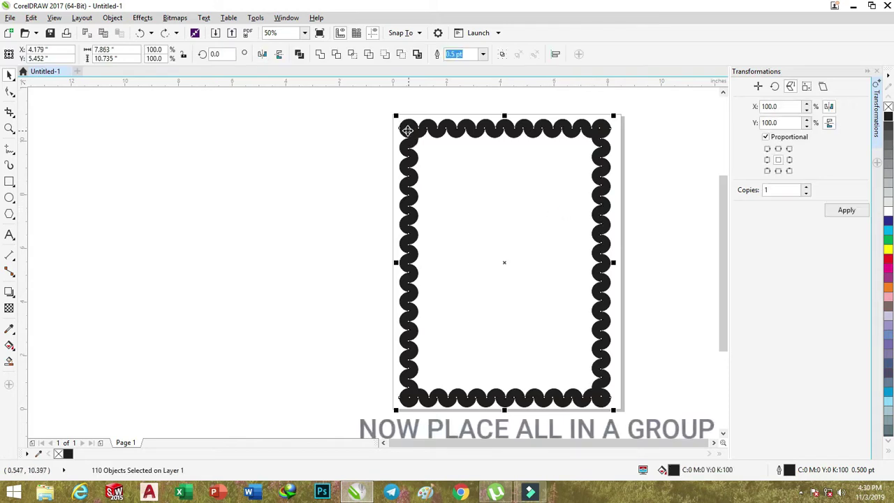
pyautogui.rightClick(410, 131)
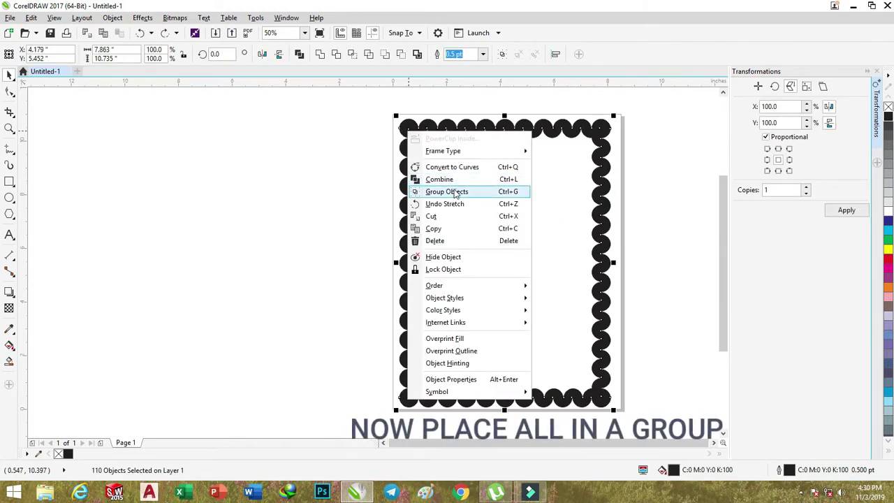
pyautogui.click(456, 193)
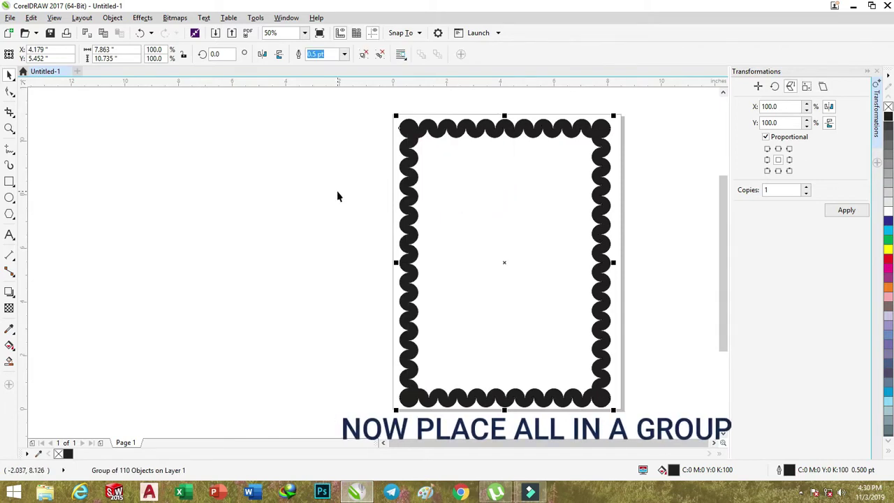
pyautogui.click(362, 200)
pyautogui.click(409, 187)
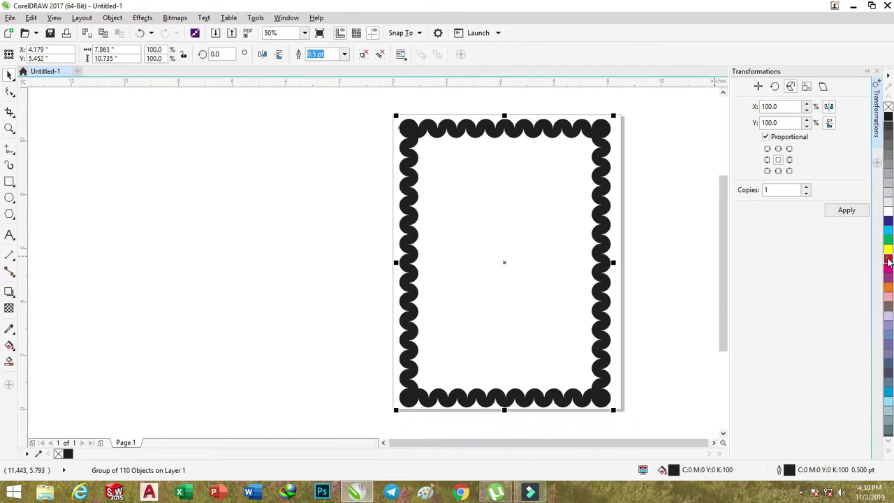
# Step: Fill the grouped scallop border red
pyautogui.click(888, 261)
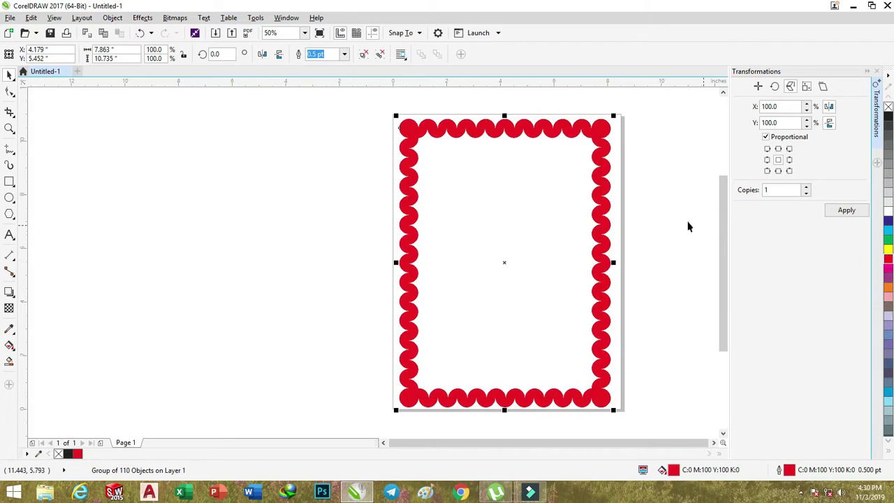
pyautogui.click(664, 214)
pyautogui.scroll(-1, 641, 218)
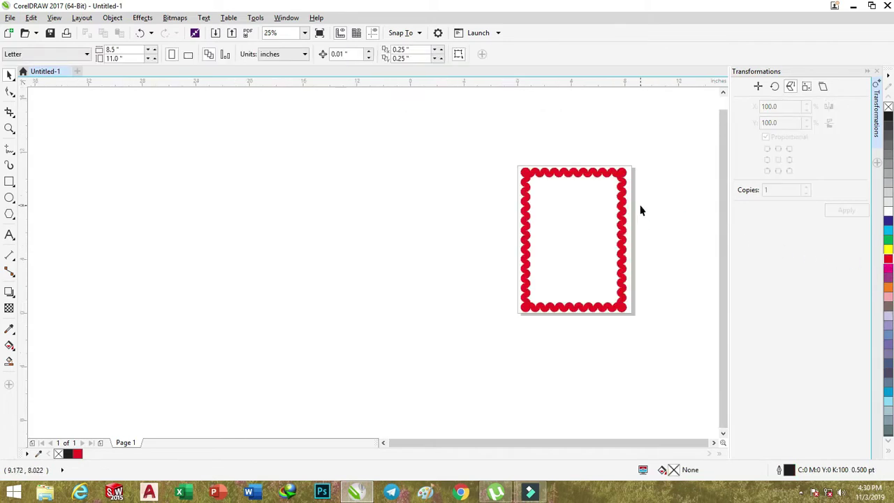
pyautogui.scroll(1, 655, 219)
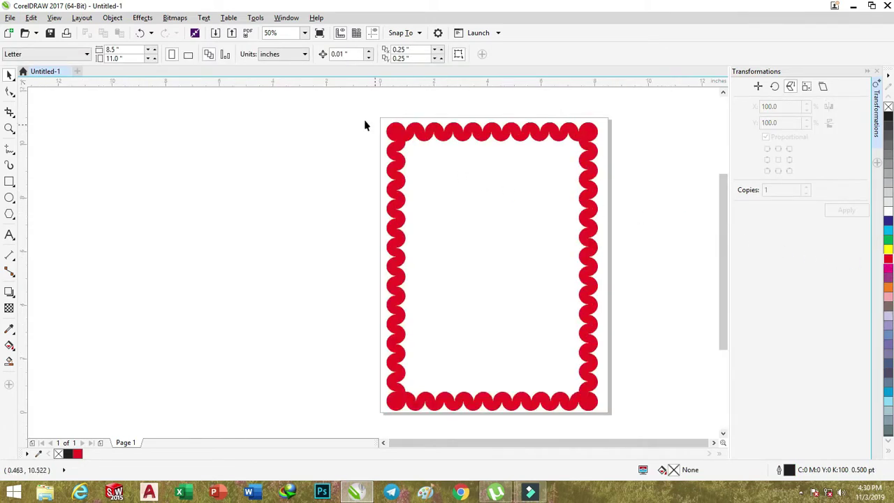
# Step: Place a duplicate of the border left of the page and colour it blue
pyautogui.click(393, 131)
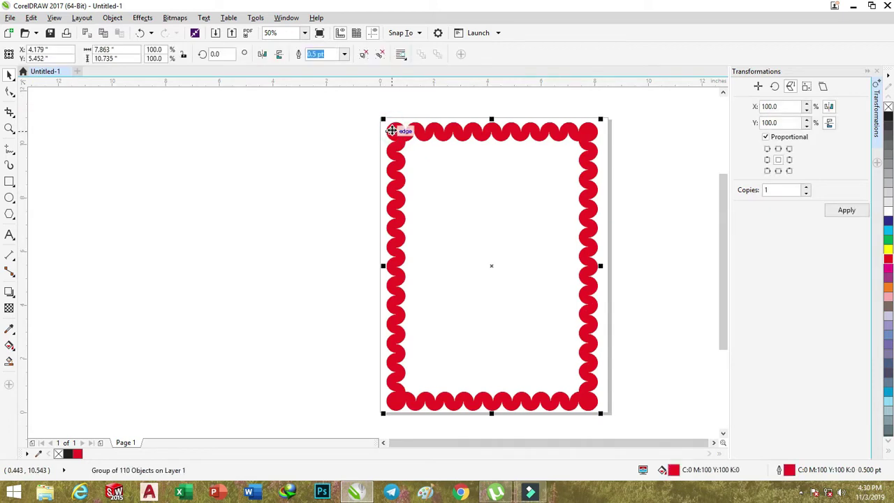
pyautogui.moveTo(393, 131); pyautogui.dragTo(185, 131)
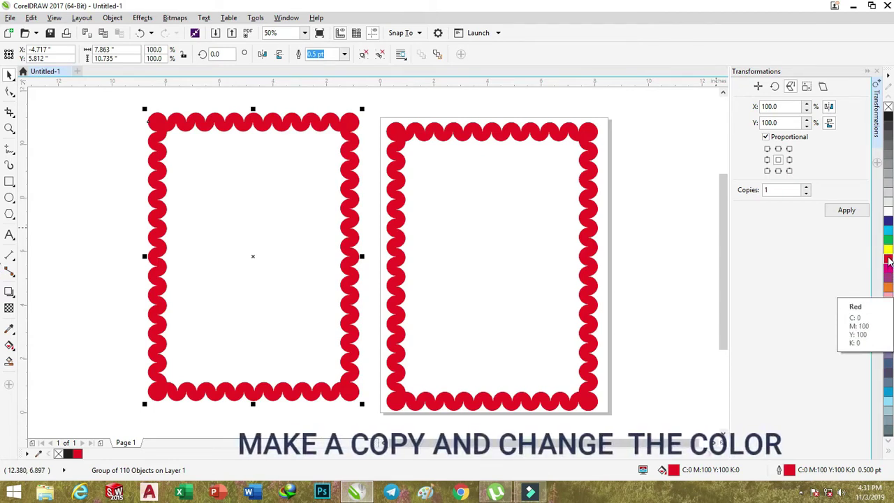
pyautogui.click(889, 222)
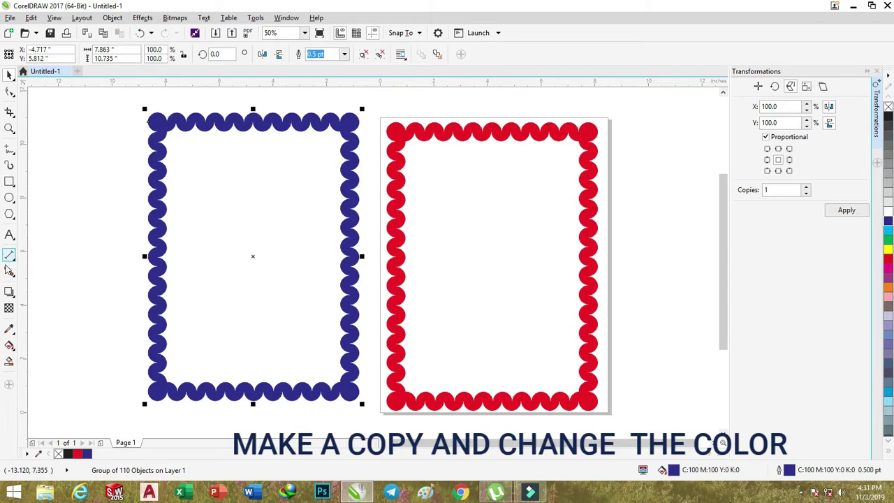
pyautogui.click(10, 272)
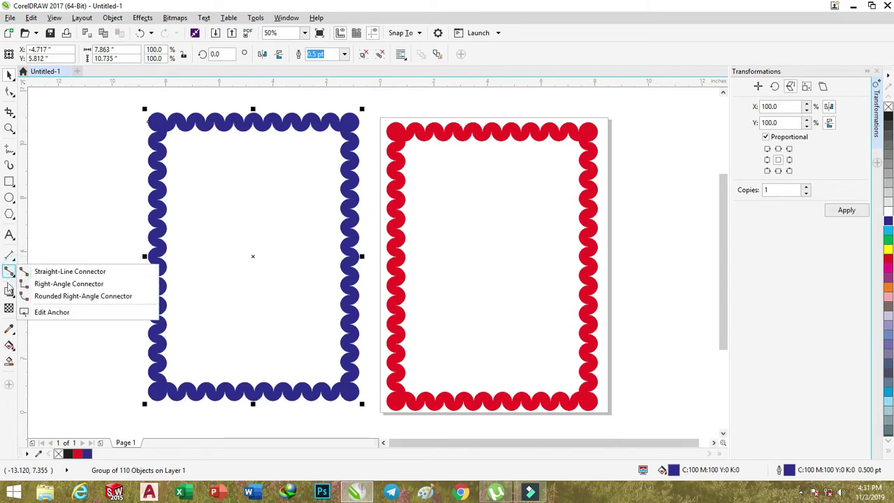
pyautogui.click(9, 289)
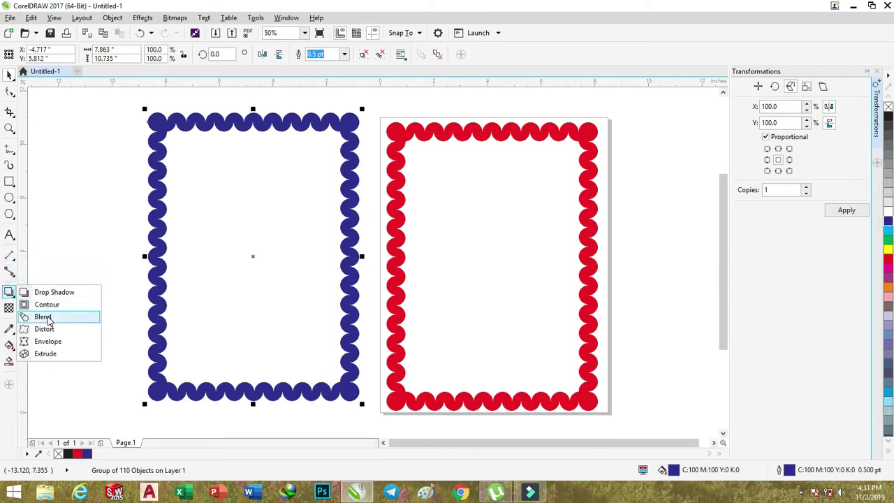
# Step: Create a 20-step blend from the blue frame to the red one, then nudge the blend into place
pyautogui.click(44, 317)
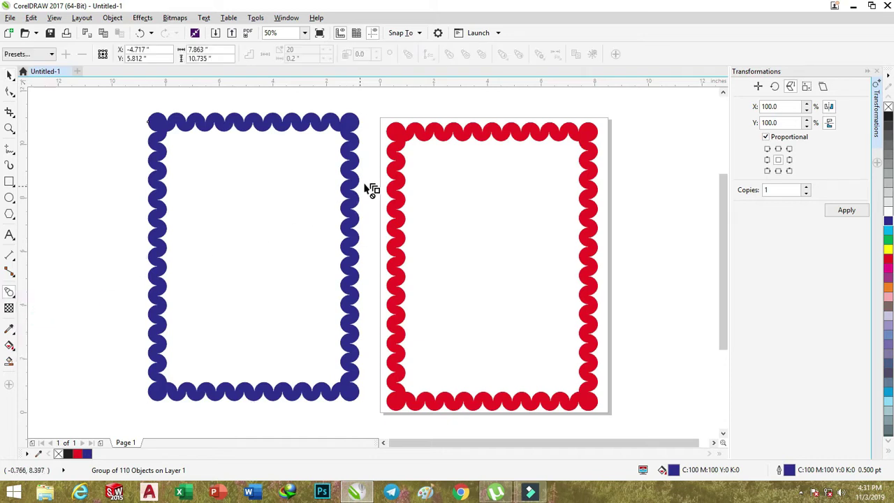
pyautogui.moveTo(397, 171); pyautogui.dragTo(349, 202)
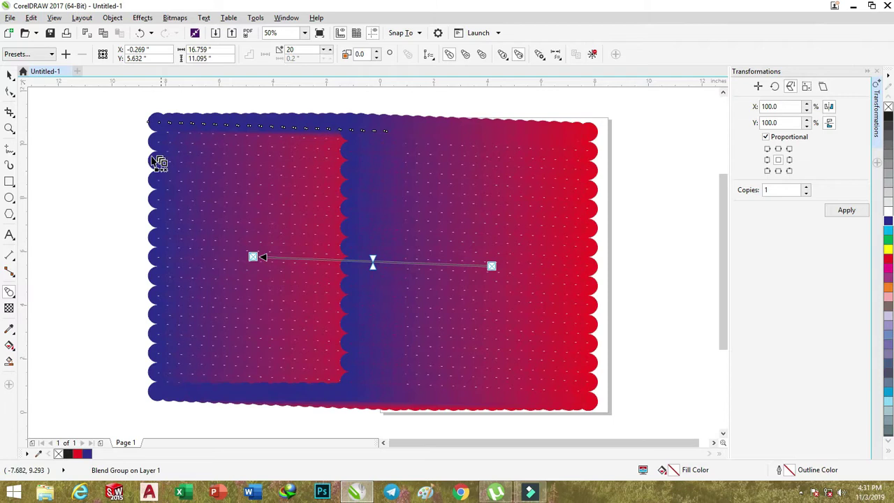
pyautogui.click(10, 75)
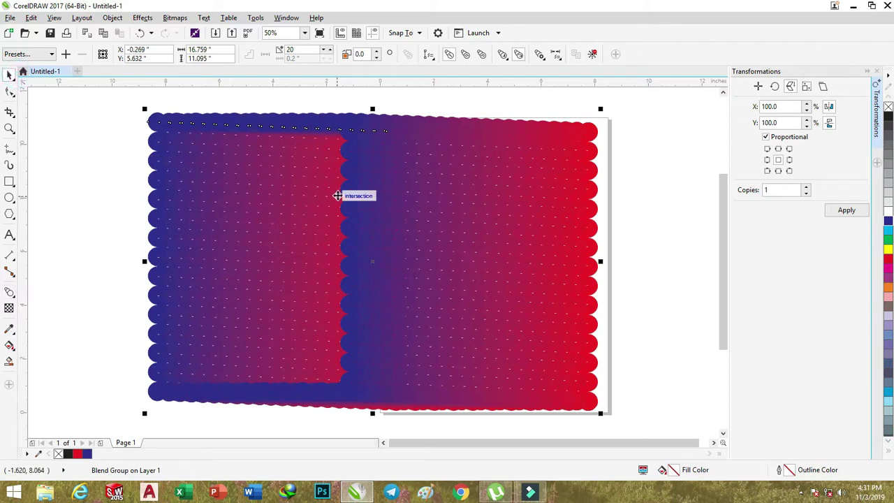
pyautogui.moveTo(357, 197)
pyautogui.mouseDown()
pyautogui.moveTo(386, 209)
pyautogui.moveTo(349, 196)
pyautogui.moveTo(356, 212)
pyautogui.mouseUp()
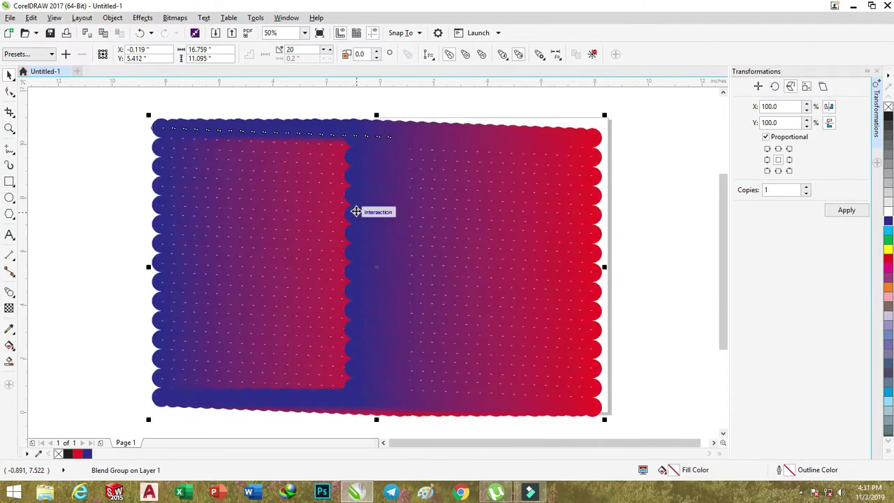
pyautogui.click(127, 178)
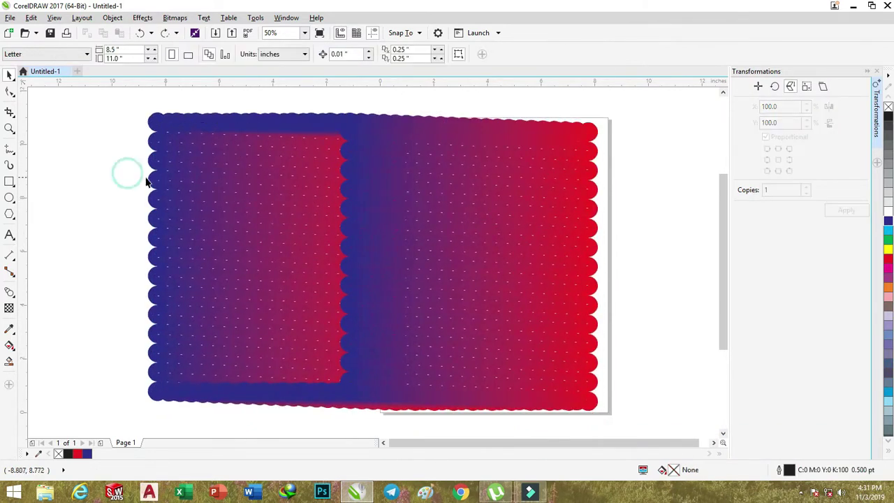
pyautogui.click(155, 183)
# Step: Shrink the blue control frame, move it to the page centre, enlarge it slightly, then select the whole blend
pyautogui.moveTo(362, 404); pyautogui.dragTo(246, 213)
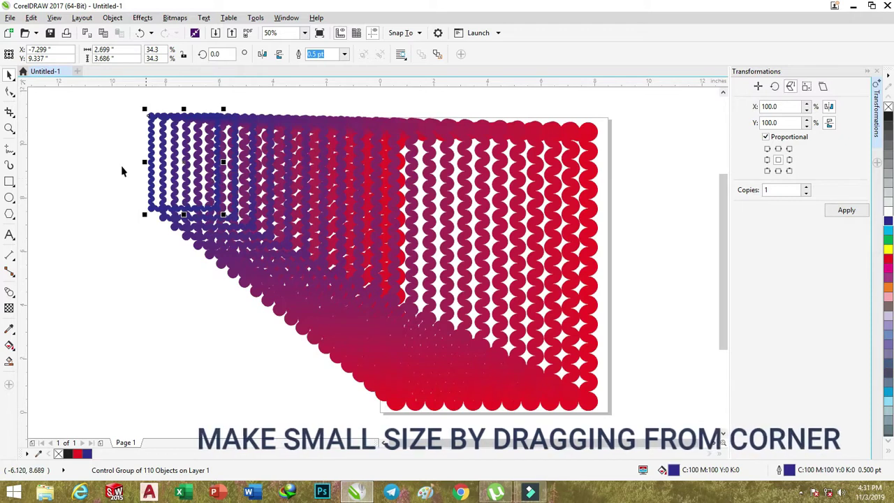
pyautogui.moveTo(153, 156); pyautogui.dragTo(466, 266)
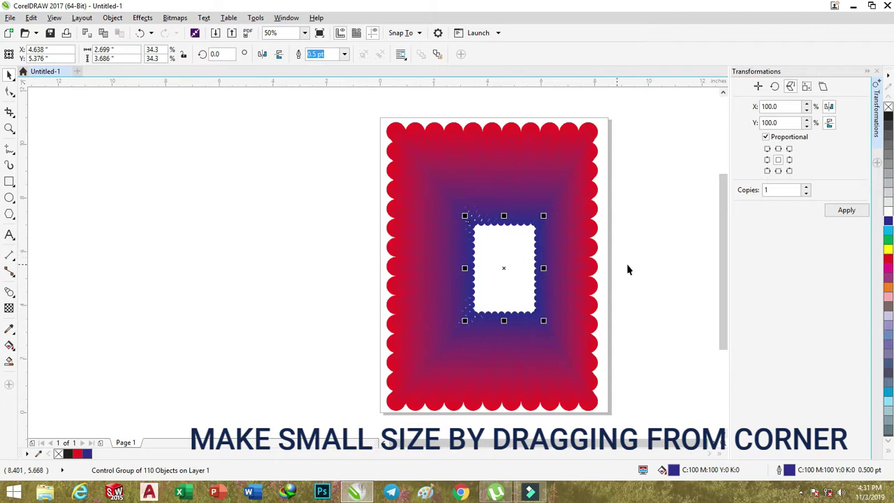
pyautogui.moveTo(464, 320); pyautogui.dragTo(440, 335)
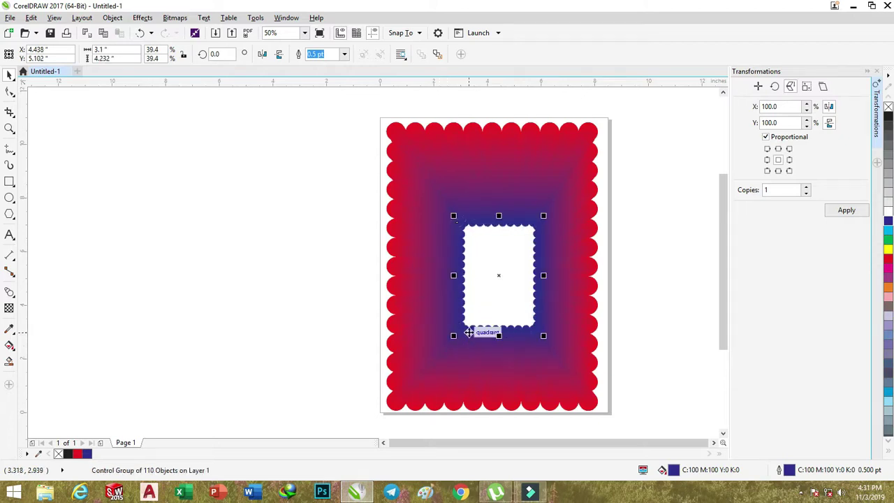
pyautogui.moveTo(366, 102); pyautogui.dragTo(645, 447)
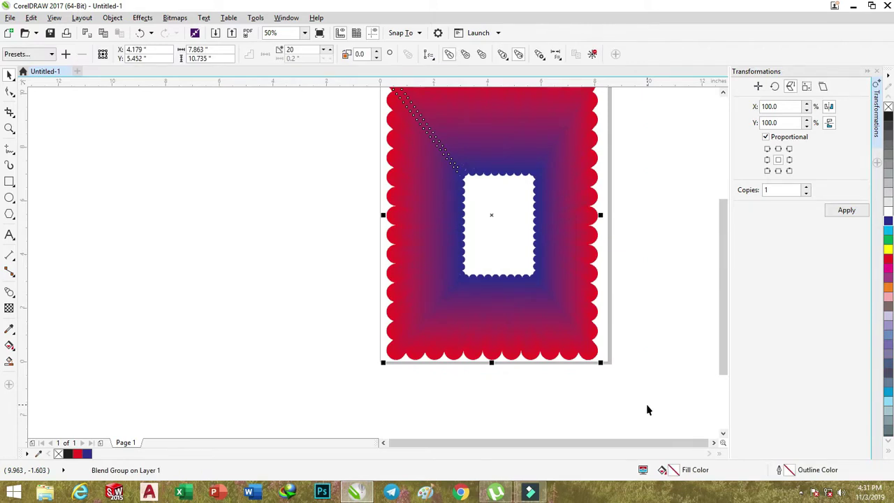
# Step: Nudge the small blue inner frame slightly up and left to centre it, then deselect
pyautogui.click(662, 332)
pyautogui.click(714, 442)
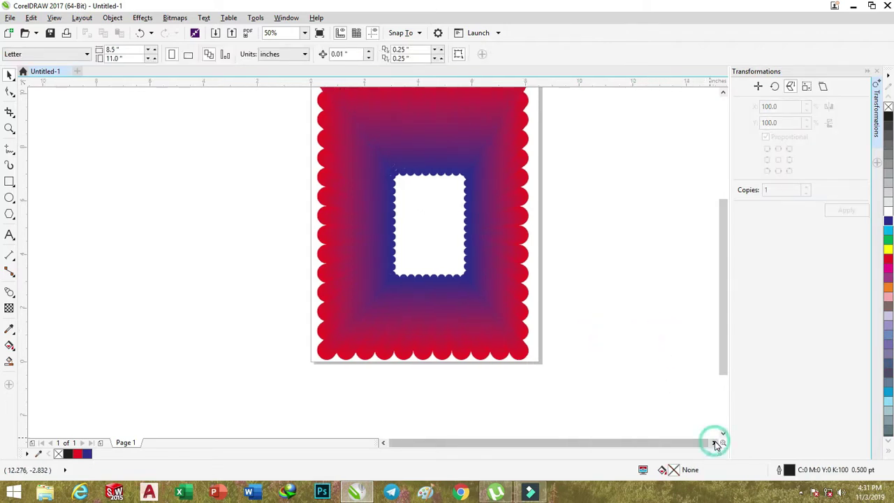
pyautogui.click(714, 442)
pyautogui.moveTo(725, 250); pyautogui.dragTo(724, 233)
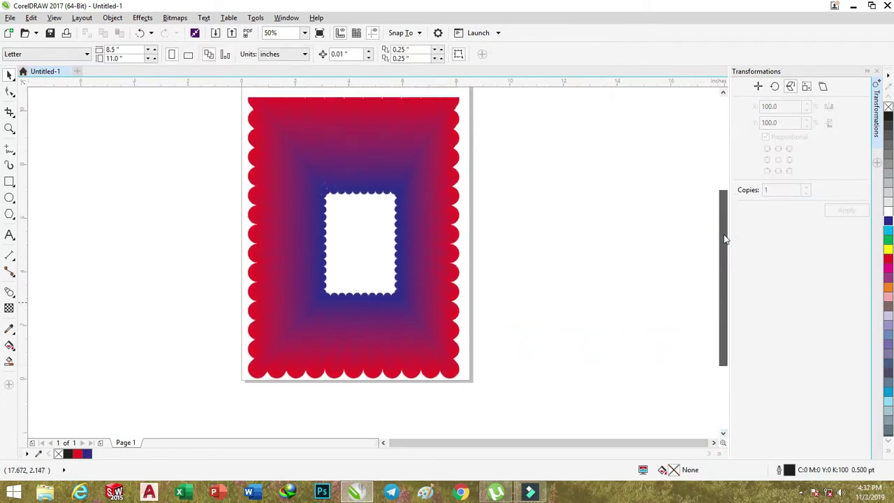
pyautogui.click(396, 238)
pyautogui.moveTo(396, 236); pyautogui.dragTo(392, 224)
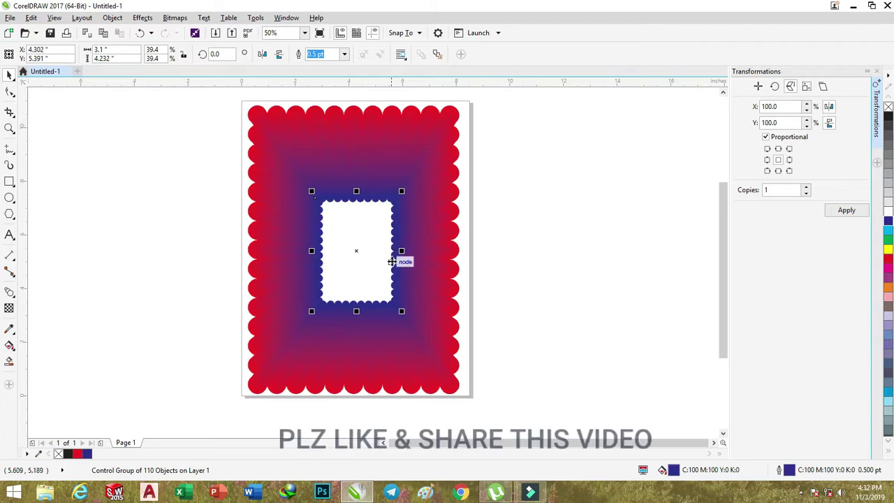
pyautogui.click(515, 271)
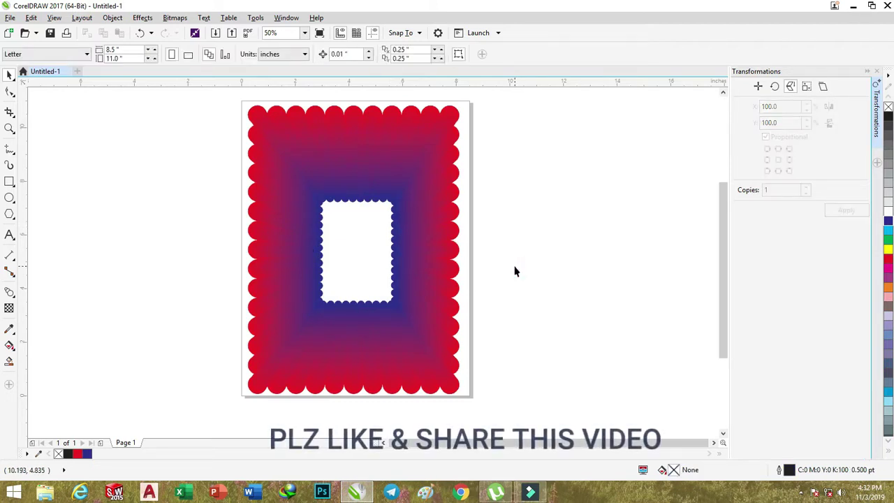